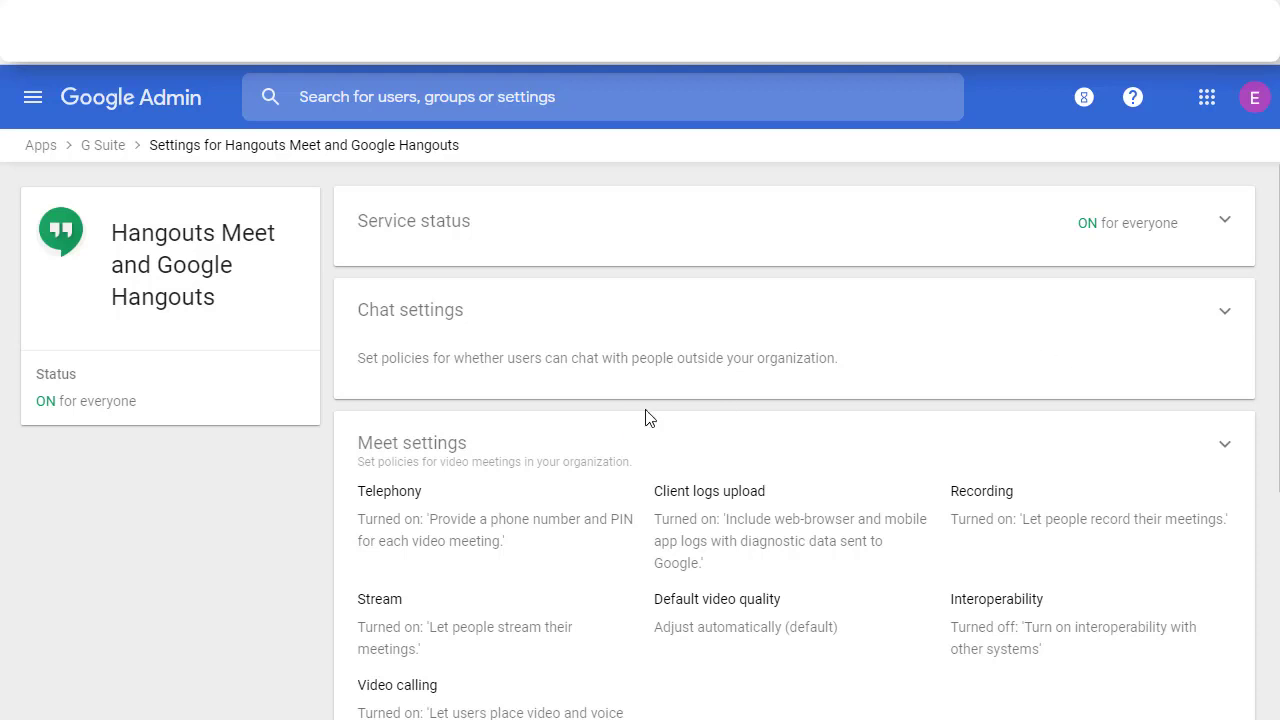
Step: Open Meet settings in Google Admin and view the meeting Recording setting
{"action": "left_click", "coordinate": [628, 440]}
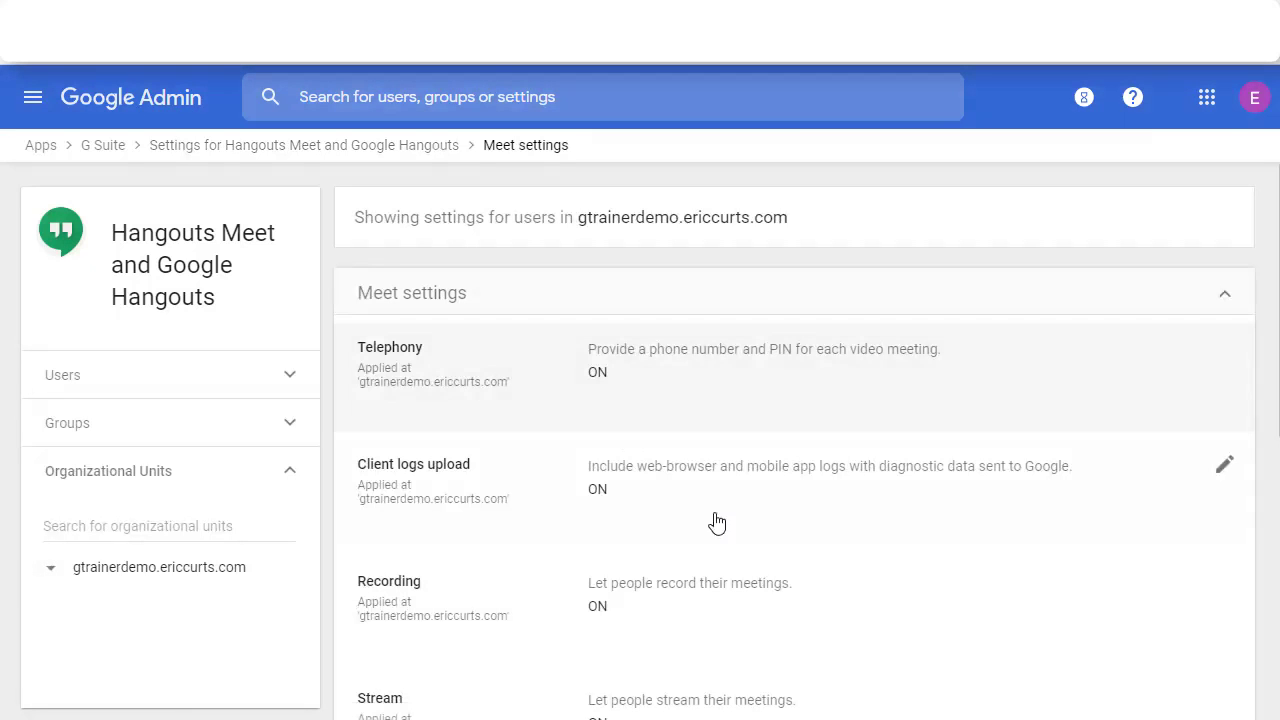
{"action": "scroll", "coordinate": [780, 605], "scroll_direction": "down", "scroll_amount": 2}
{"action": "left_click", "coordinate": [797, 430]}
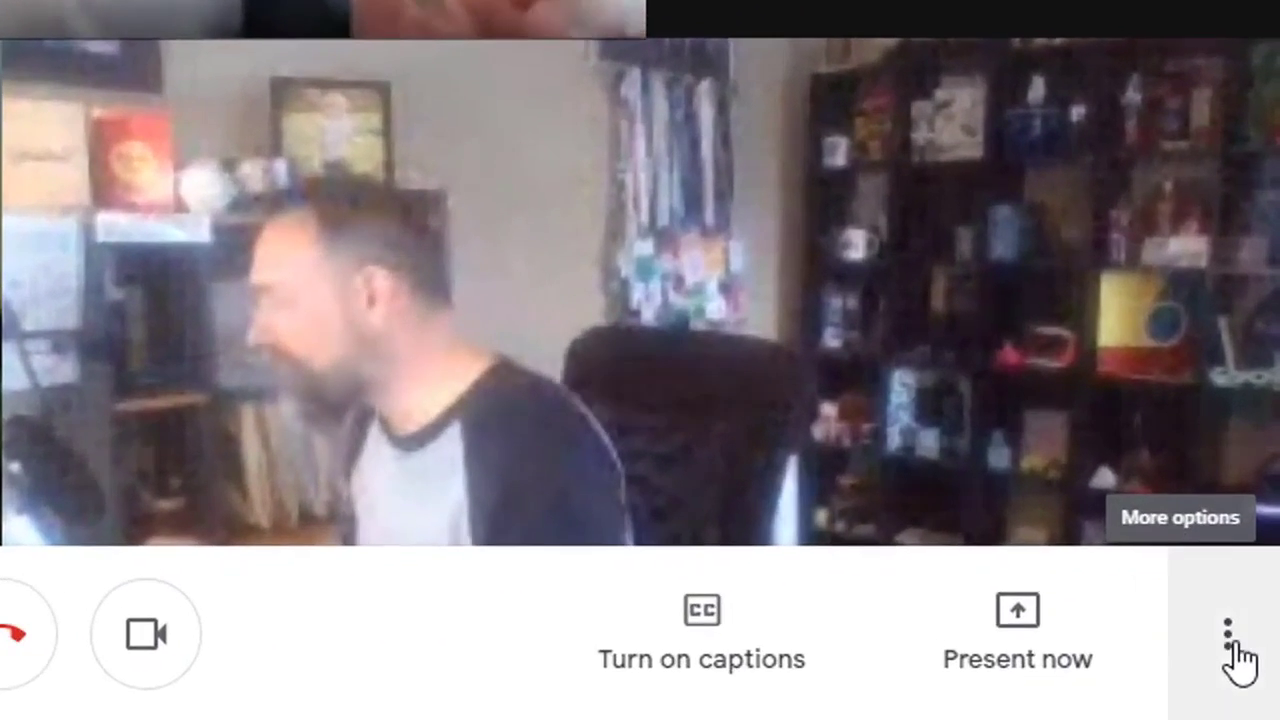
Step: Choose Record meeting from More options and accept the Ask for consent notice
{"action": "left_click", "coordinate": [1256, 682]}
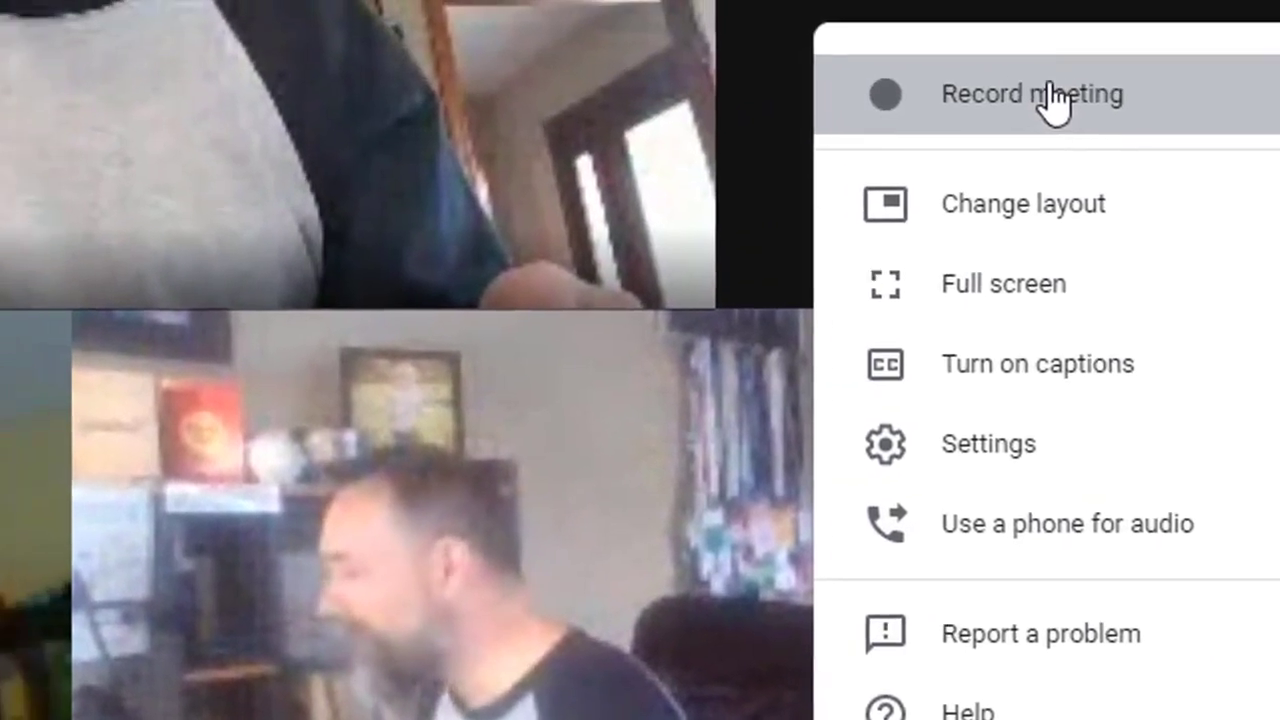
{"action": "left_click", "coordinate": [980, 92]}
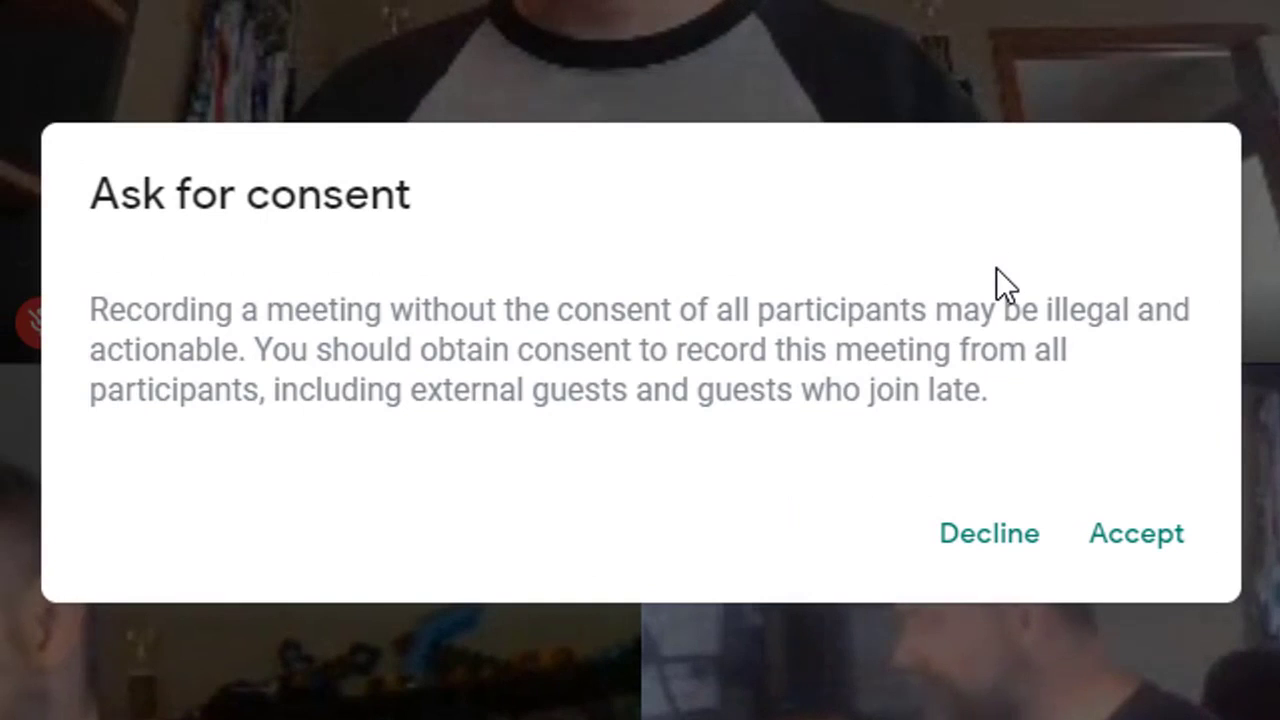
{"action": "left_click", "coordinate": [1141, 562]}
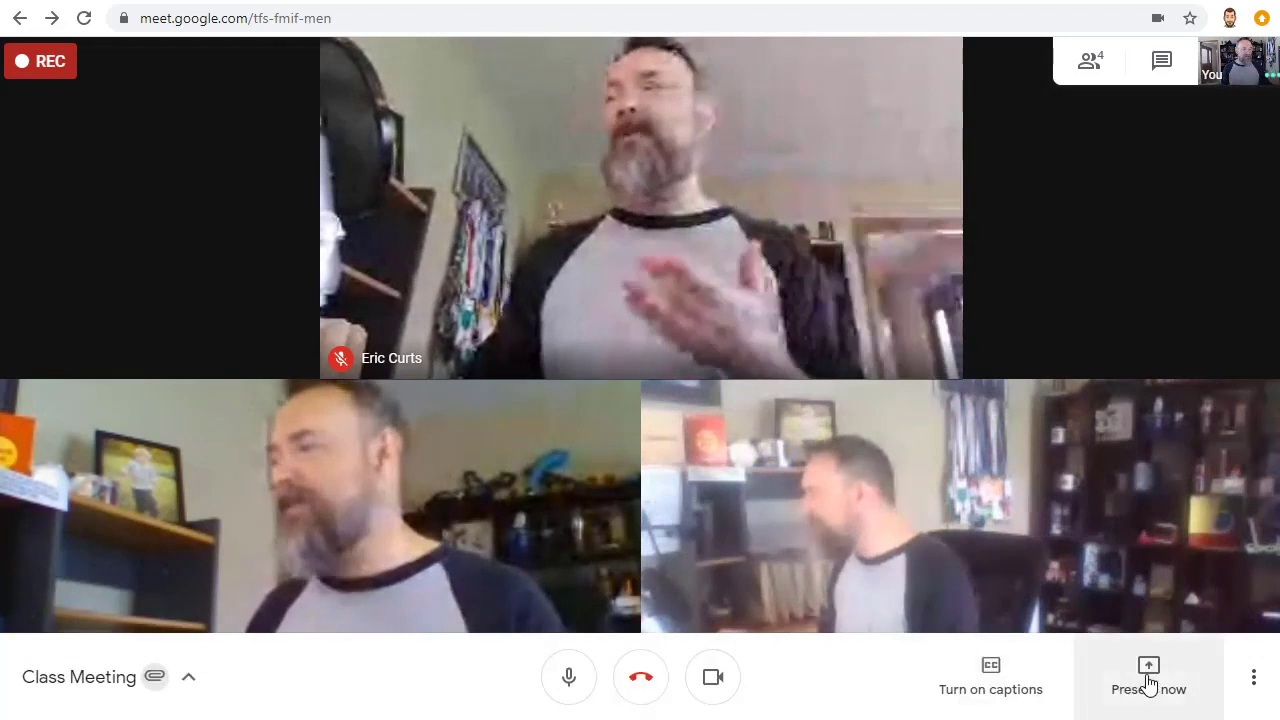
{"action": "left_click", "coordinate": [1149, 684]}
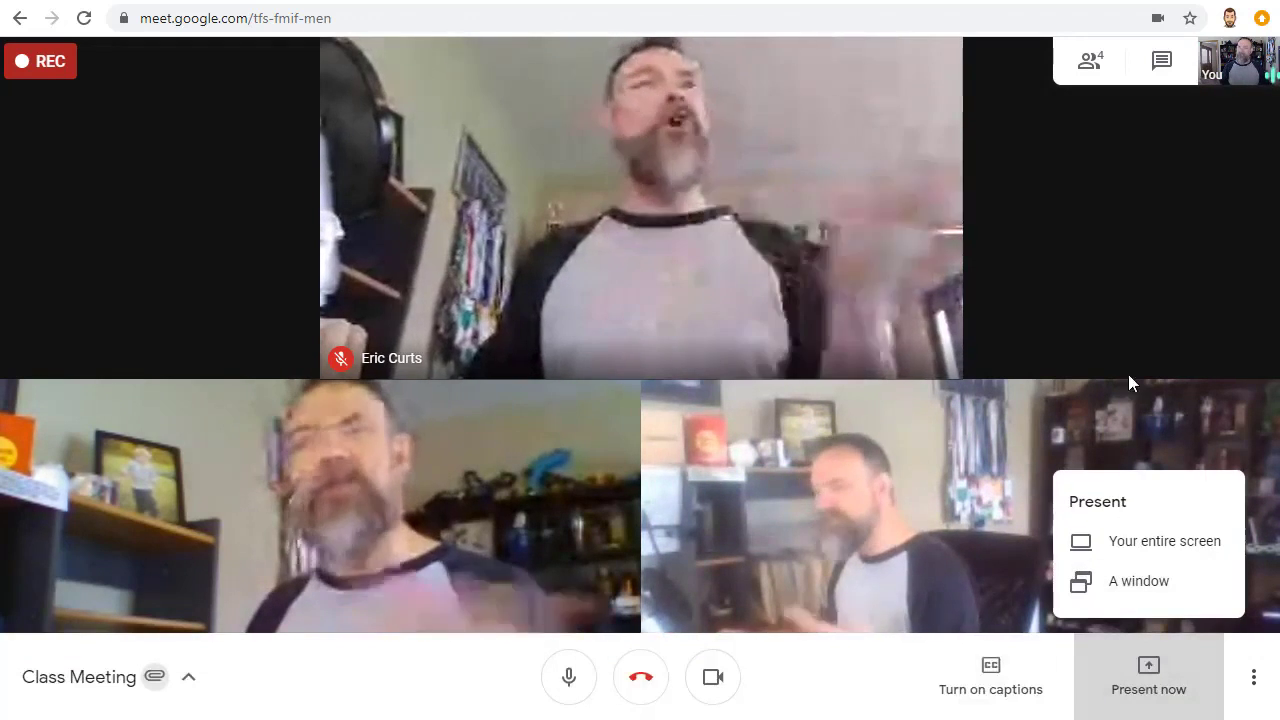
{"action": "key", "text": "Escape"}
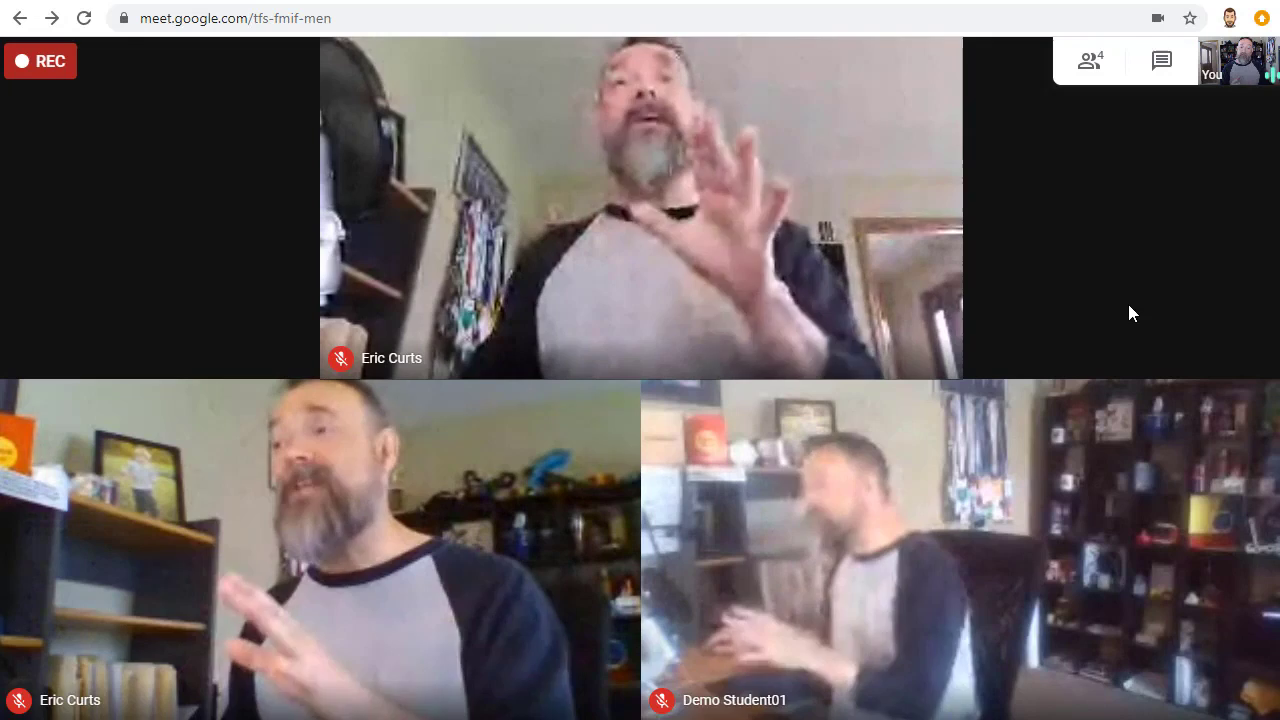
{"action": "mouse_move", "coordinate": [923, 374]}
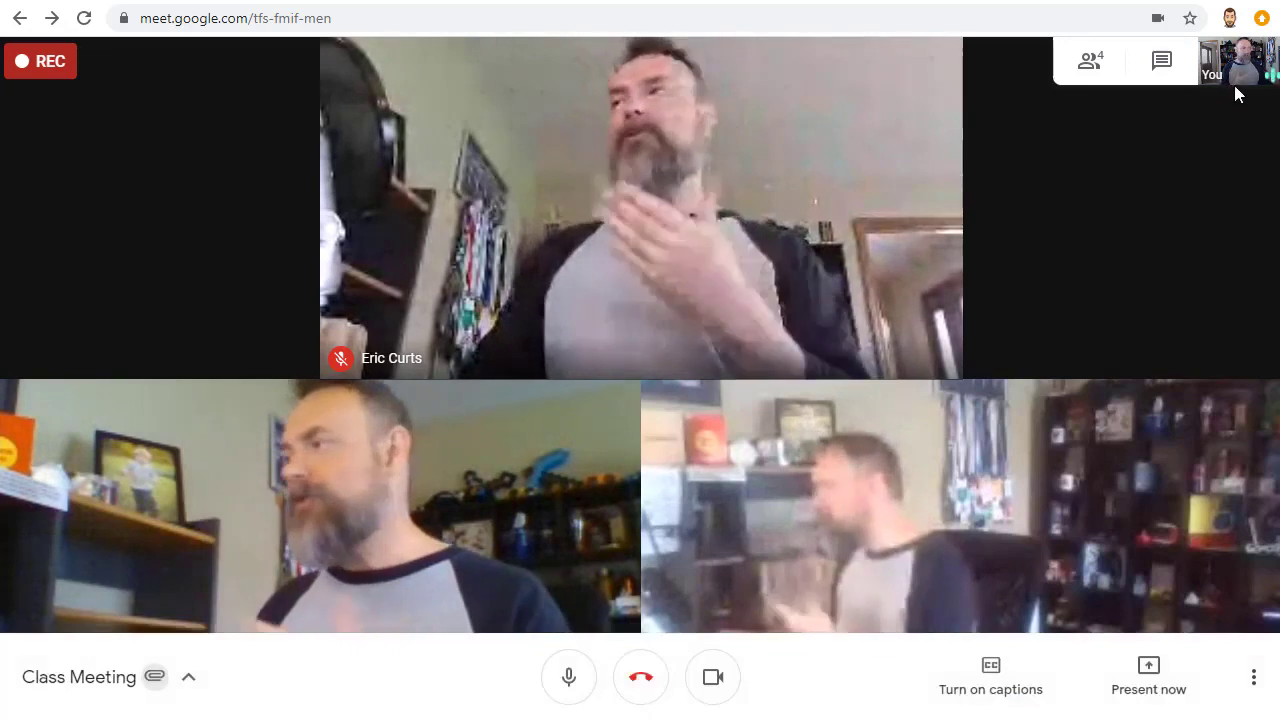
{"action": "left_click", "coordinate": [1236, 80]}
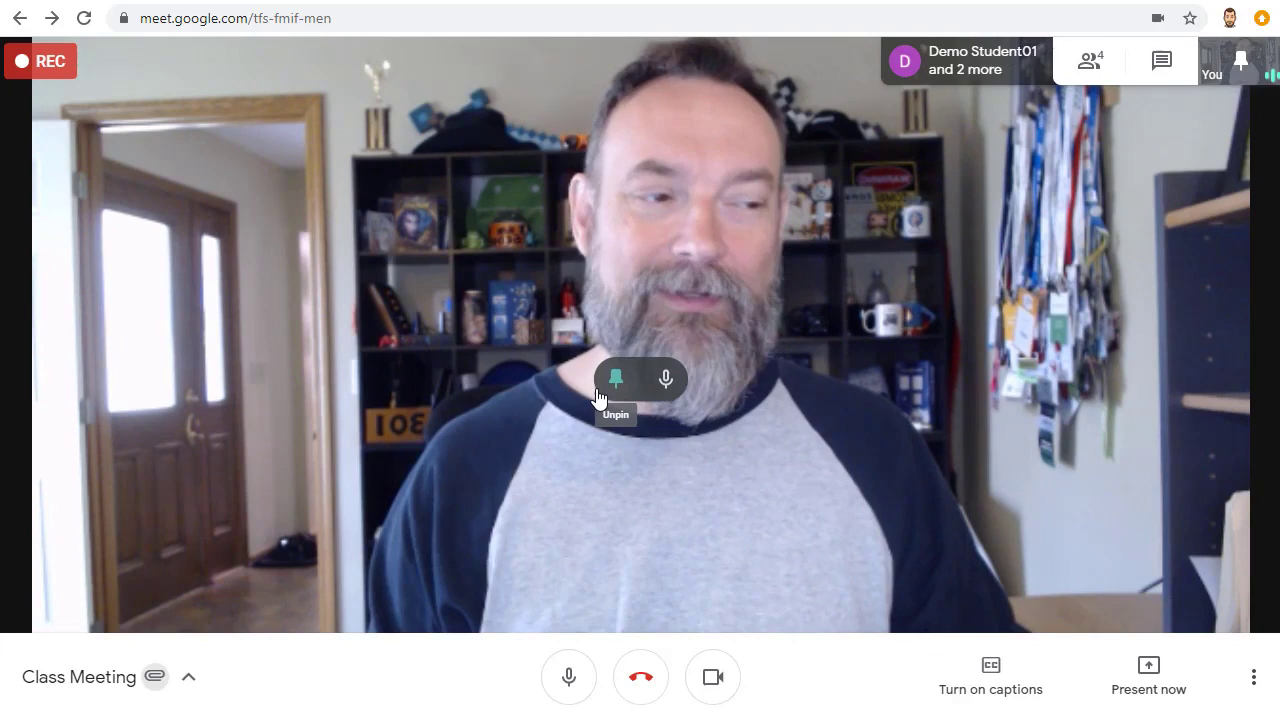
{"action": "left_click", "coordinate": [597, 393]}
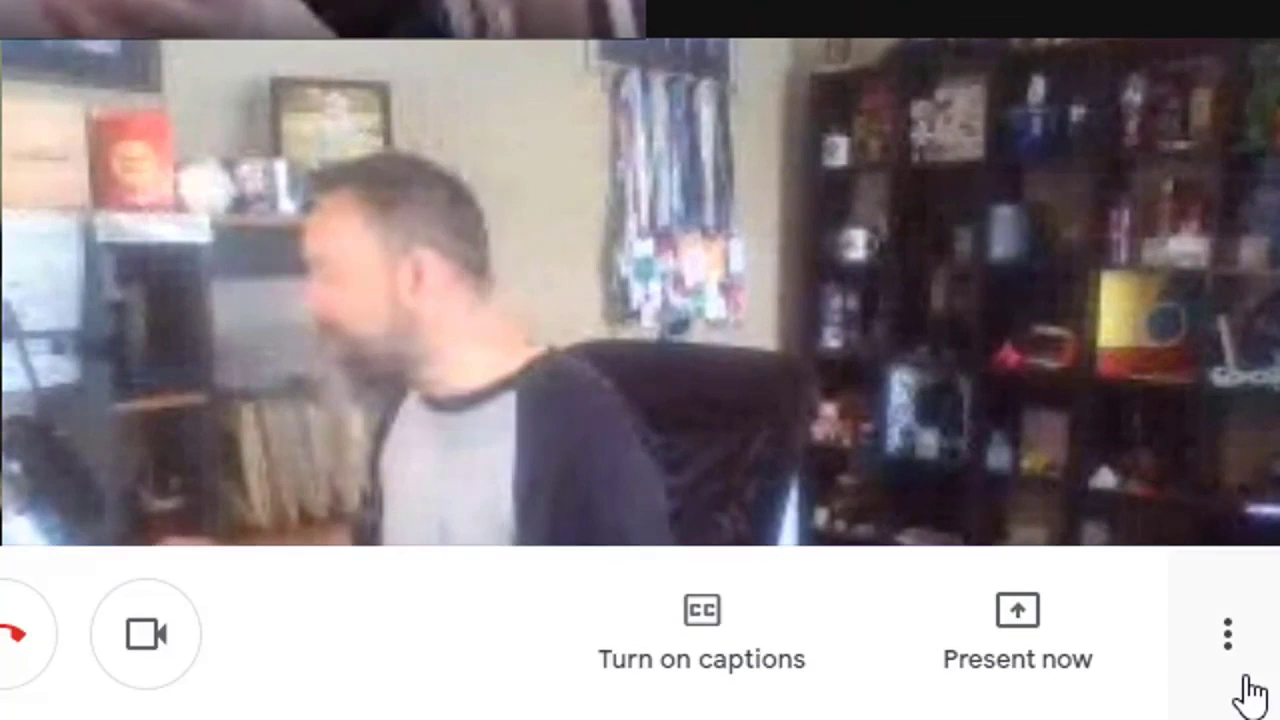
Step: Choose Stop recording from More options and confirm it in the dialog
{"action": "left_click", "coordinate": [1253, 677]}
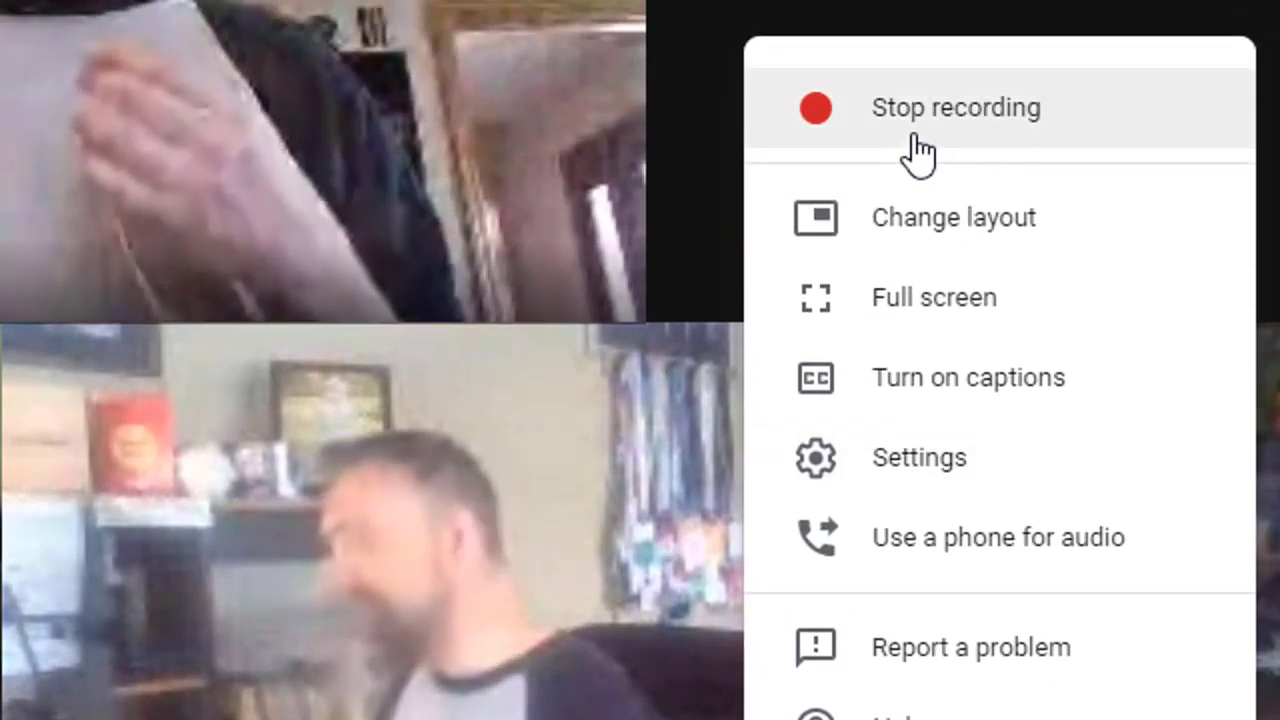
{"action": "left_click", "coordinate": [920, 152]}
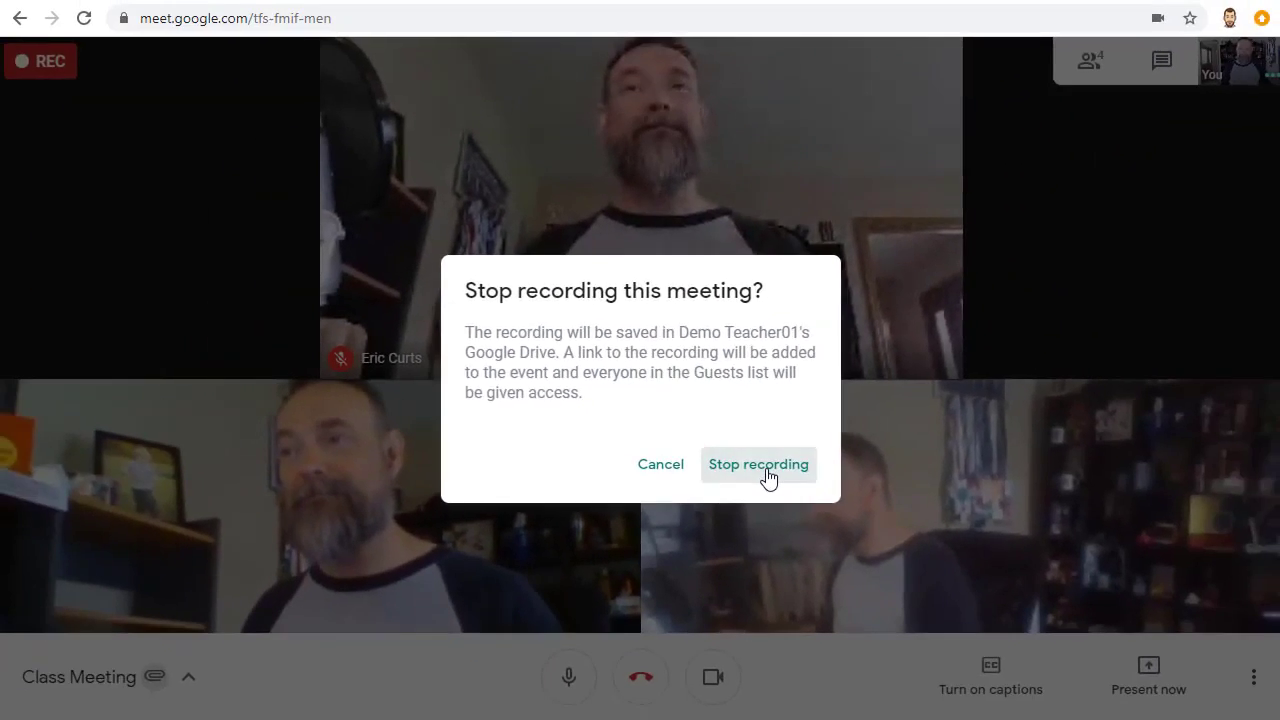
{"action": "left_click", "coordinate": [766, 466]}
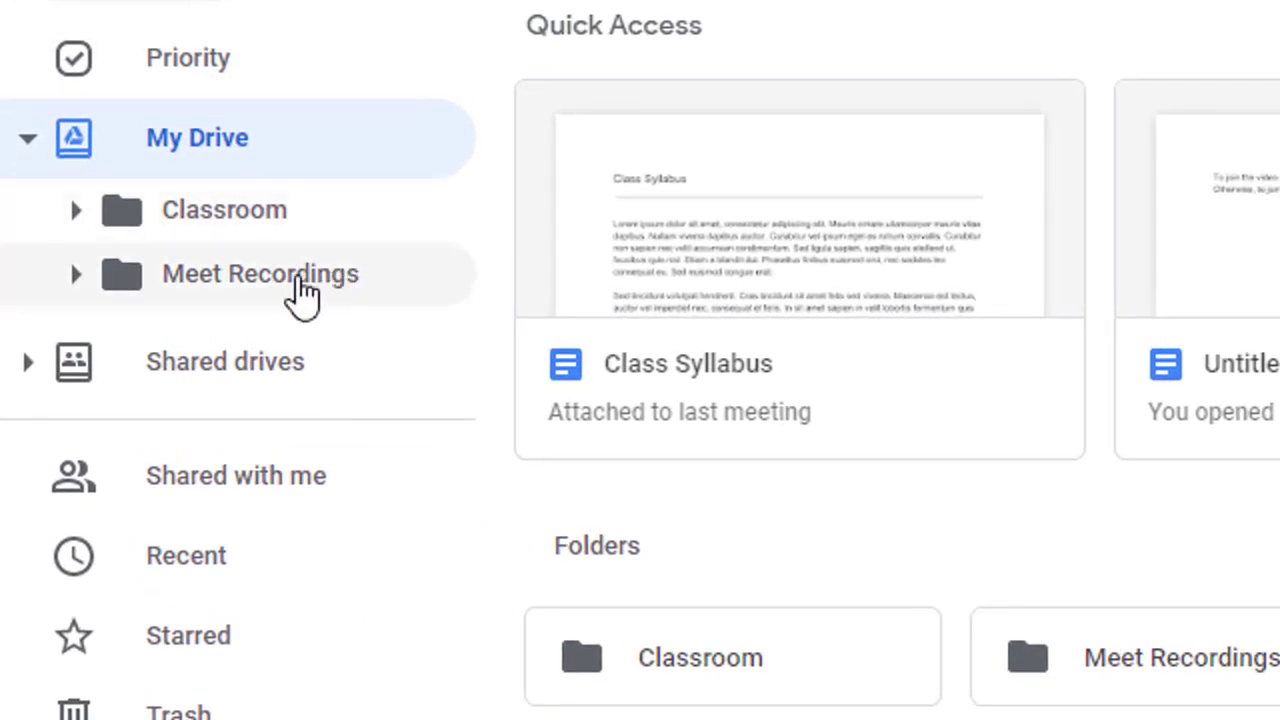
Step: Open the Meet Recordings folder in the Drive sidebar to find the saved recording
{"action": "left_click", "coordinate": [303, 290]}
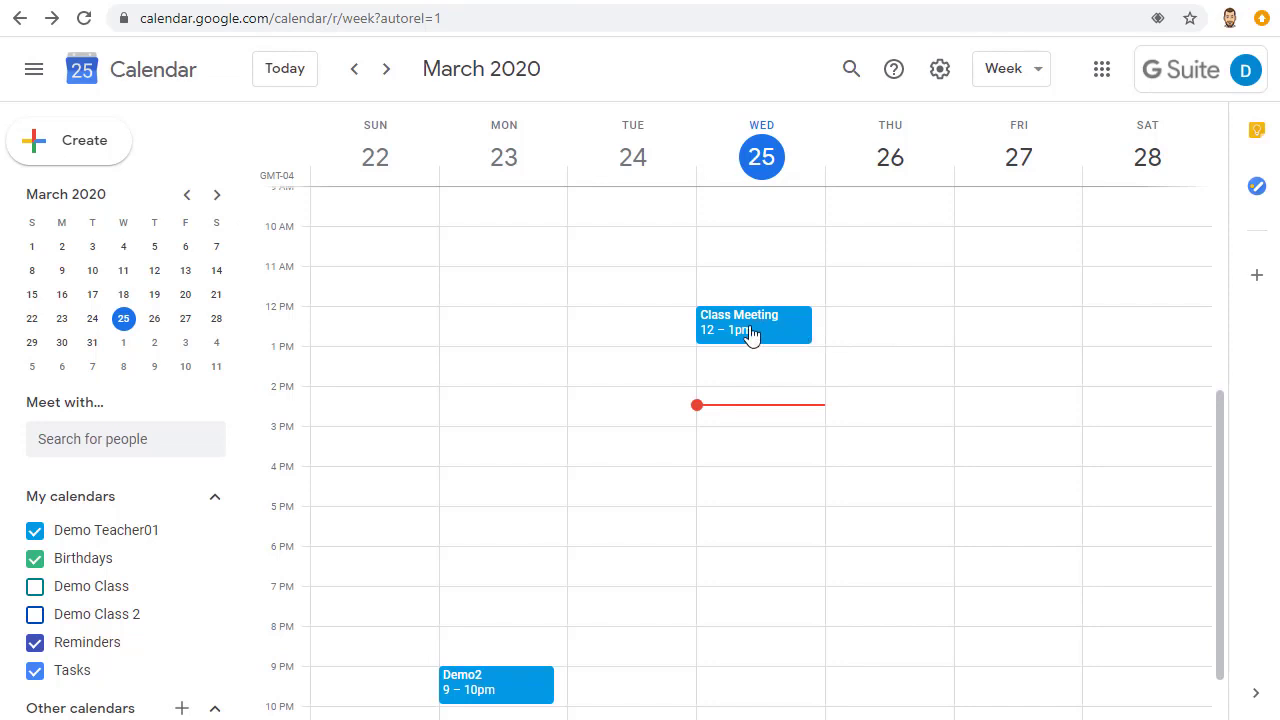
Step: Open the Class Meeting event popup in Google Calendar to view its details
{"action": "left_click", "coordinate": [751, 333]}
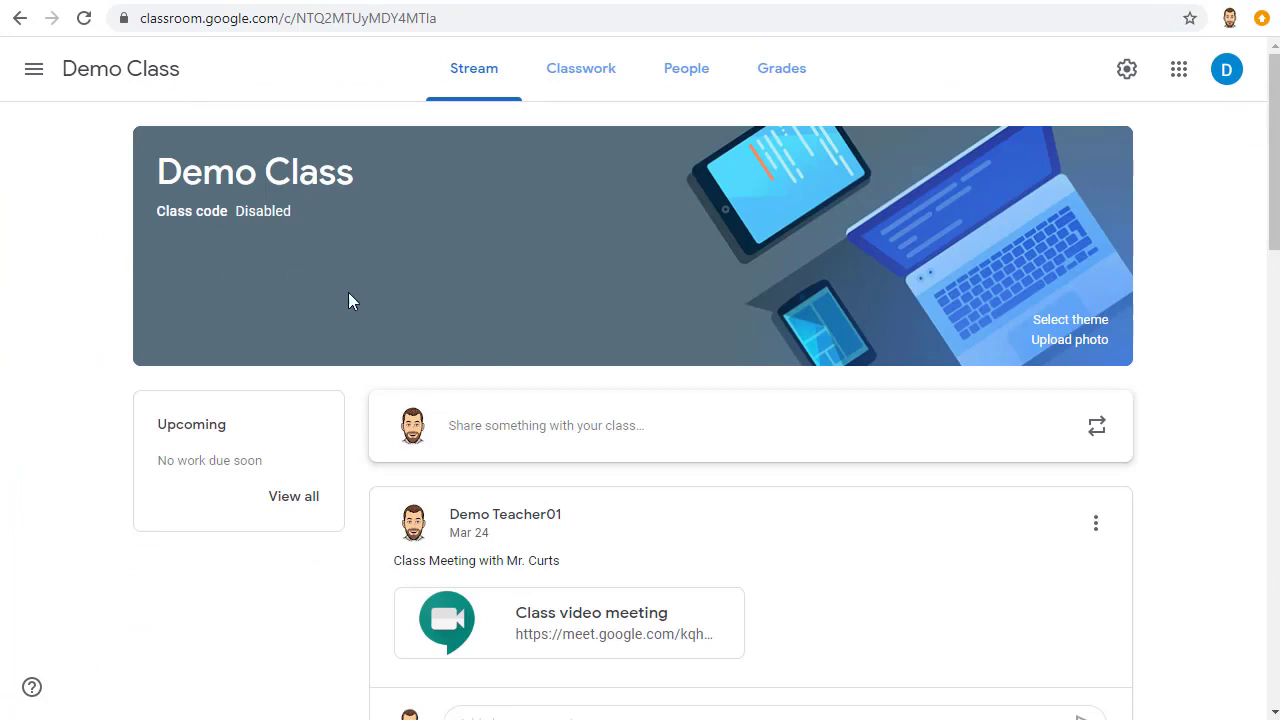
{"action": "left_click", "coordinate": [596, 76]}
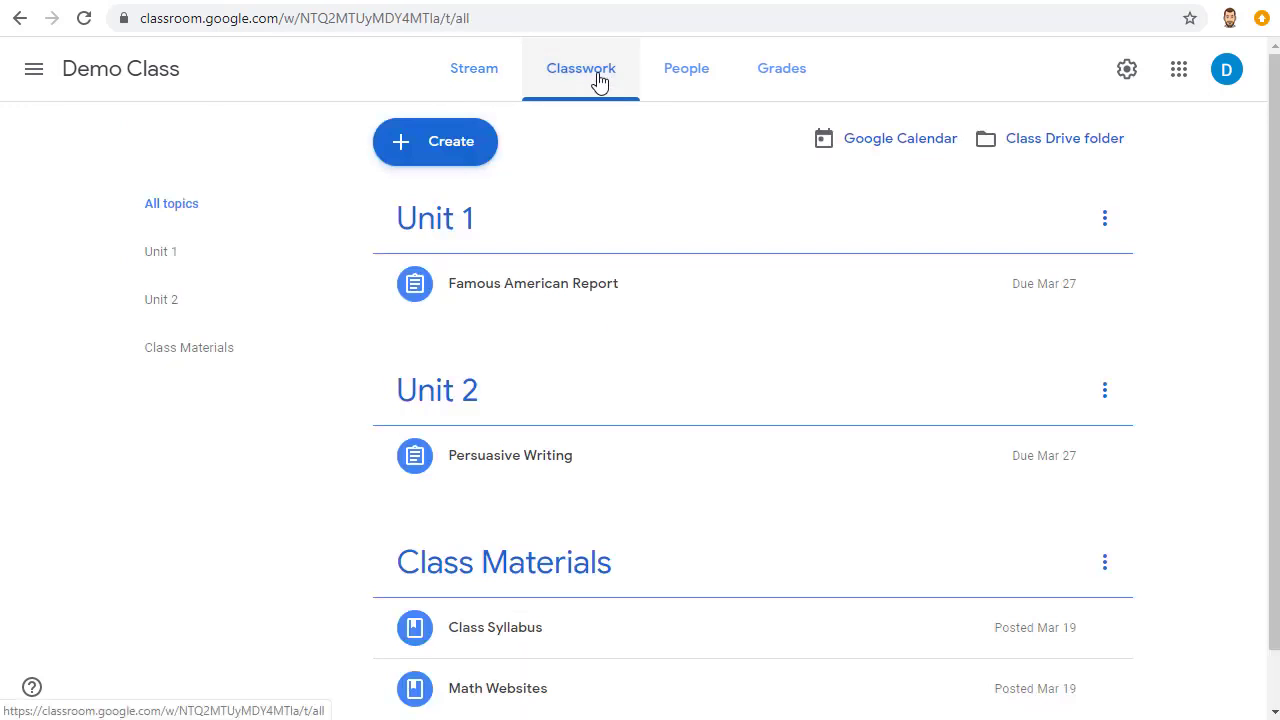
{"action": "left_click", "coordinate": [456, 151]}
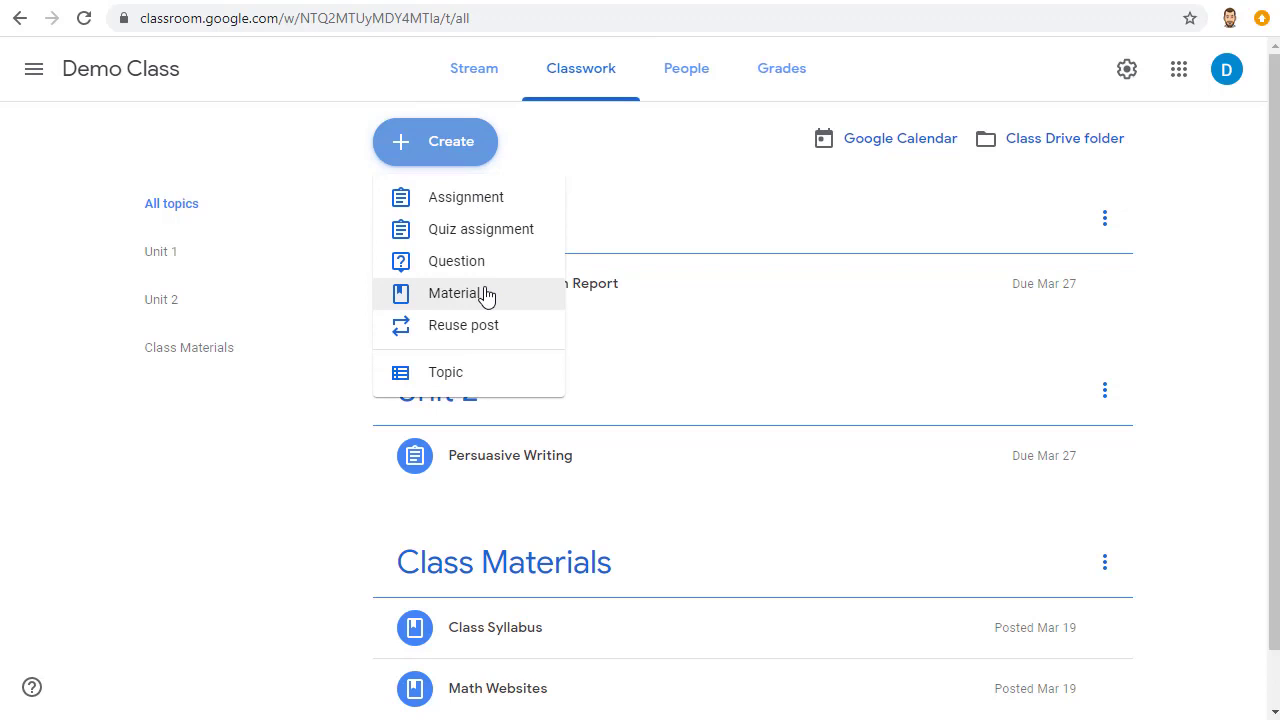
{"action": "left_click", "coordinate": [457, 76]}
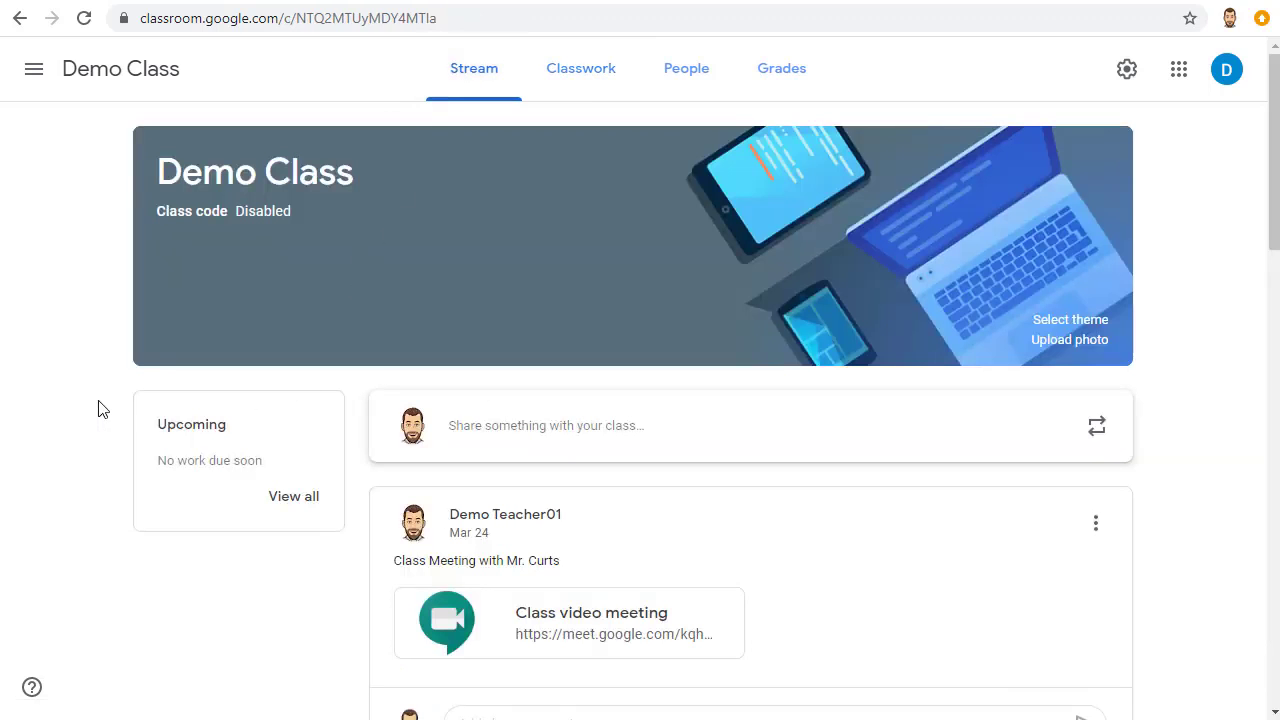
Step: Start a class announcement reading 'Here is the video from today's lesson' and add a Drive attachment
{"action": "left_click", "coordinate": [520, 430]}
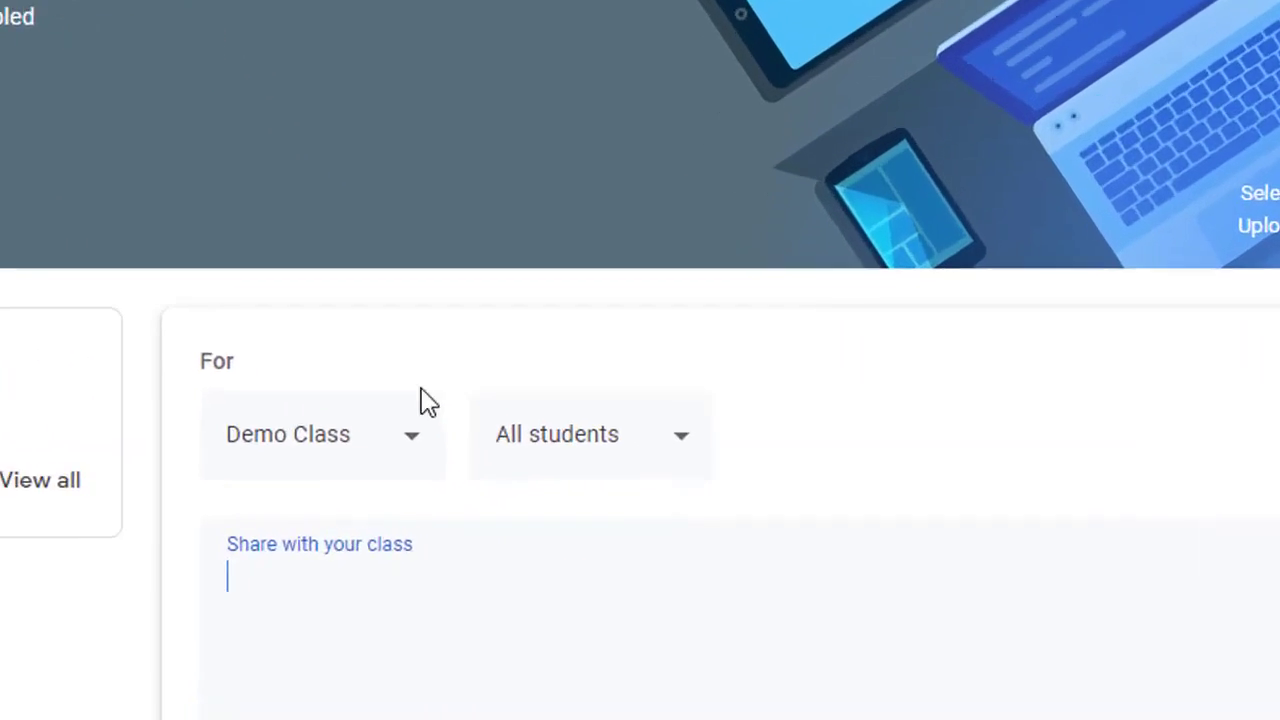
{"action": "type", "text": "Here is the video from today's lesson"}
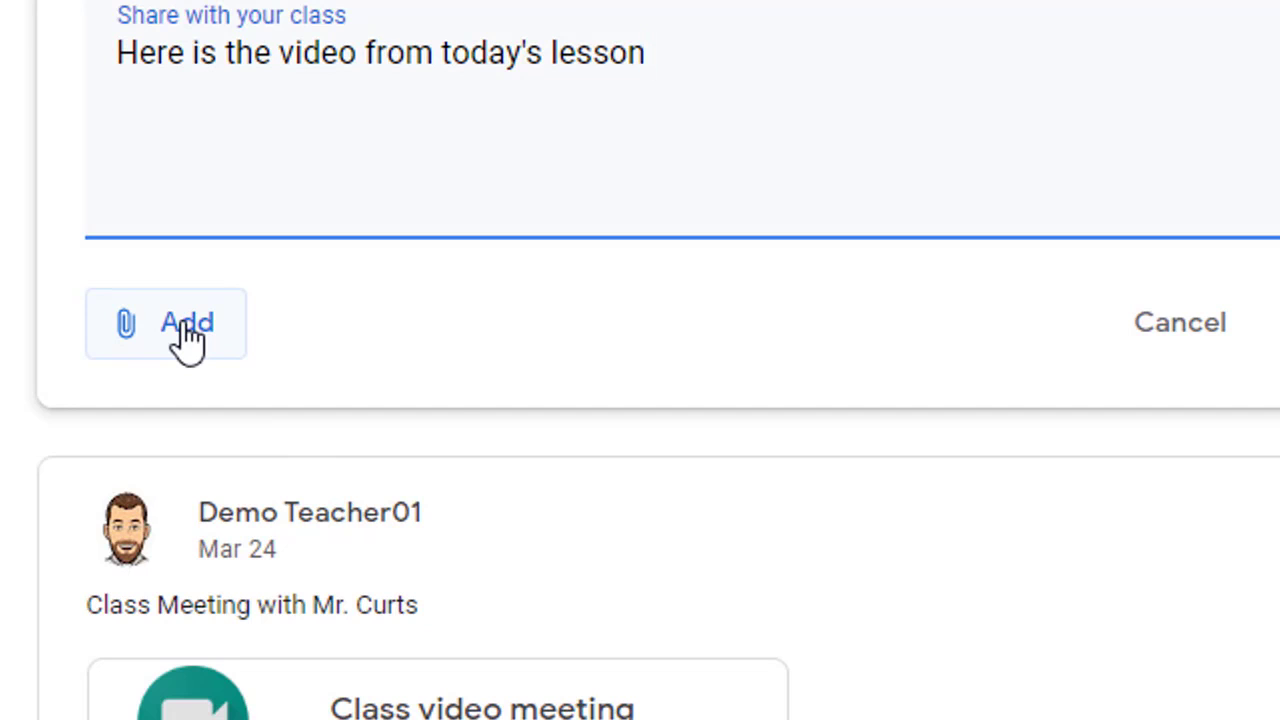
{"action": "left_click", "coordinate": [188, 340]}
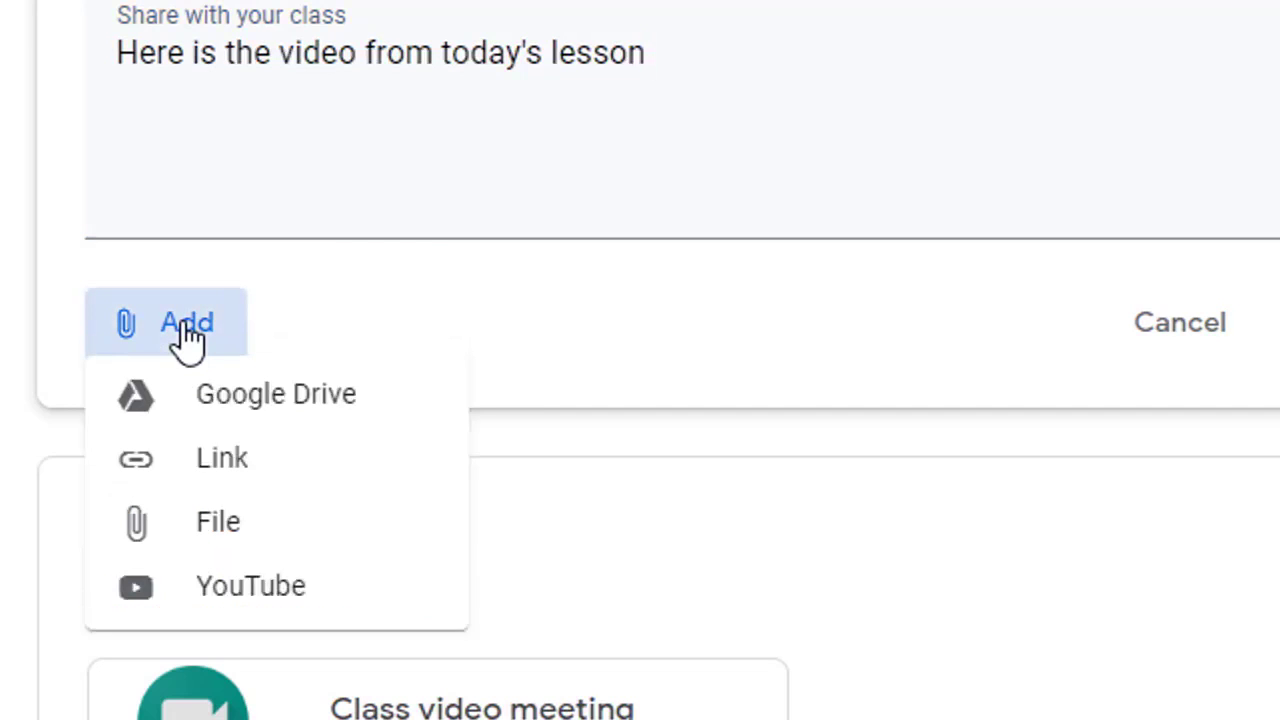
{"action": "left_click", "coordinate": [243, 410]}
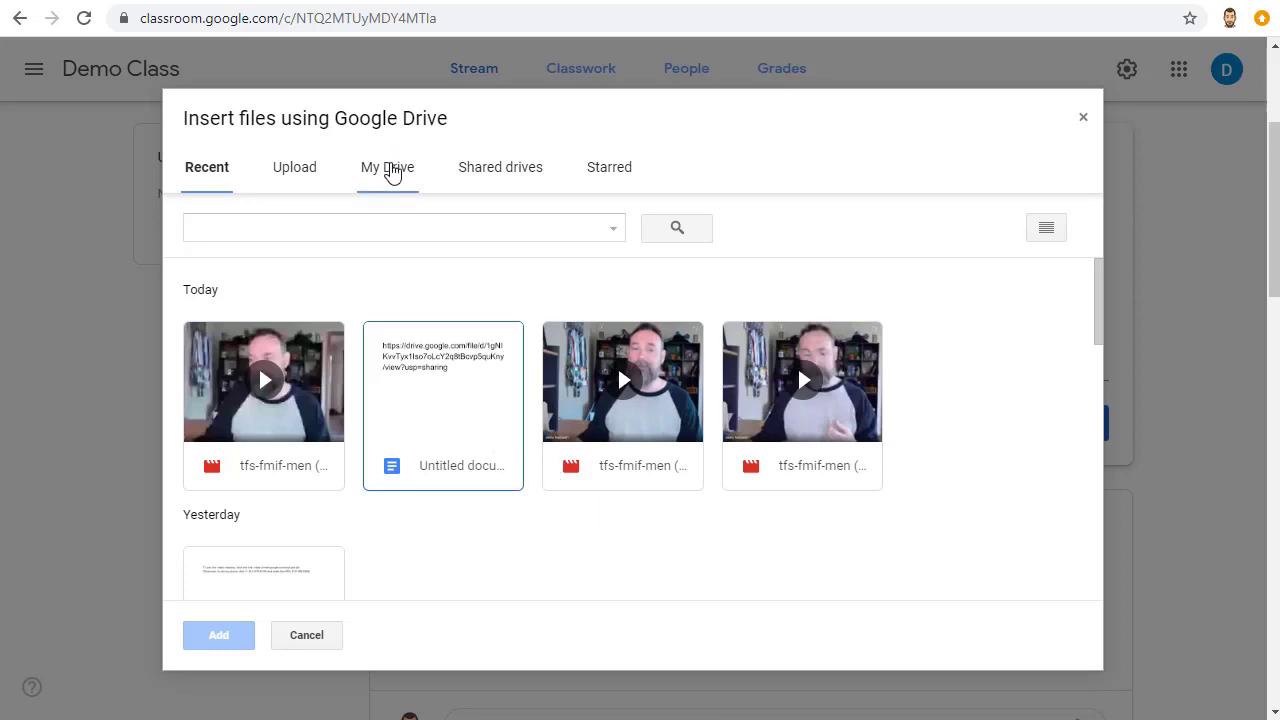
Step: Attach the third video from My Drive's Meet Recordings folder and post the announcement
{"action": "left_click", "coordinate": [391, 170]}
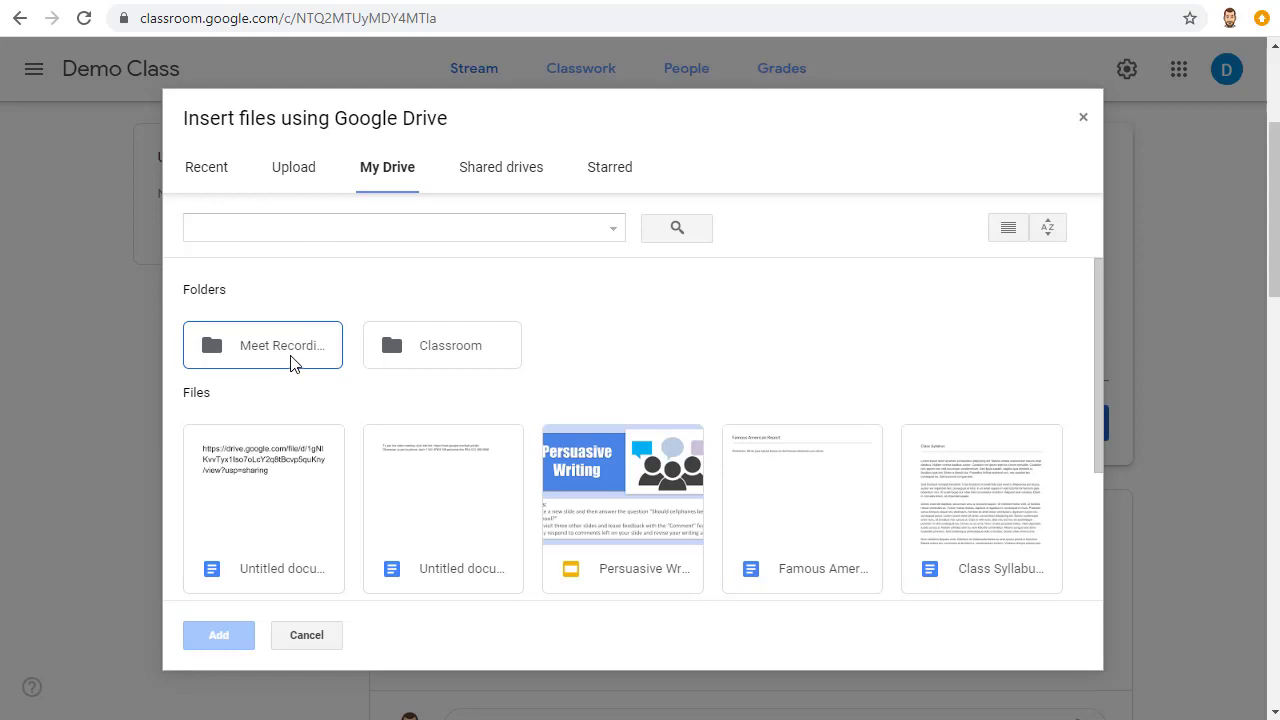
{"action": "double_click", "coordinate": [289, 364]}
{"action": "left_click", "coordinate": [670, 456]}
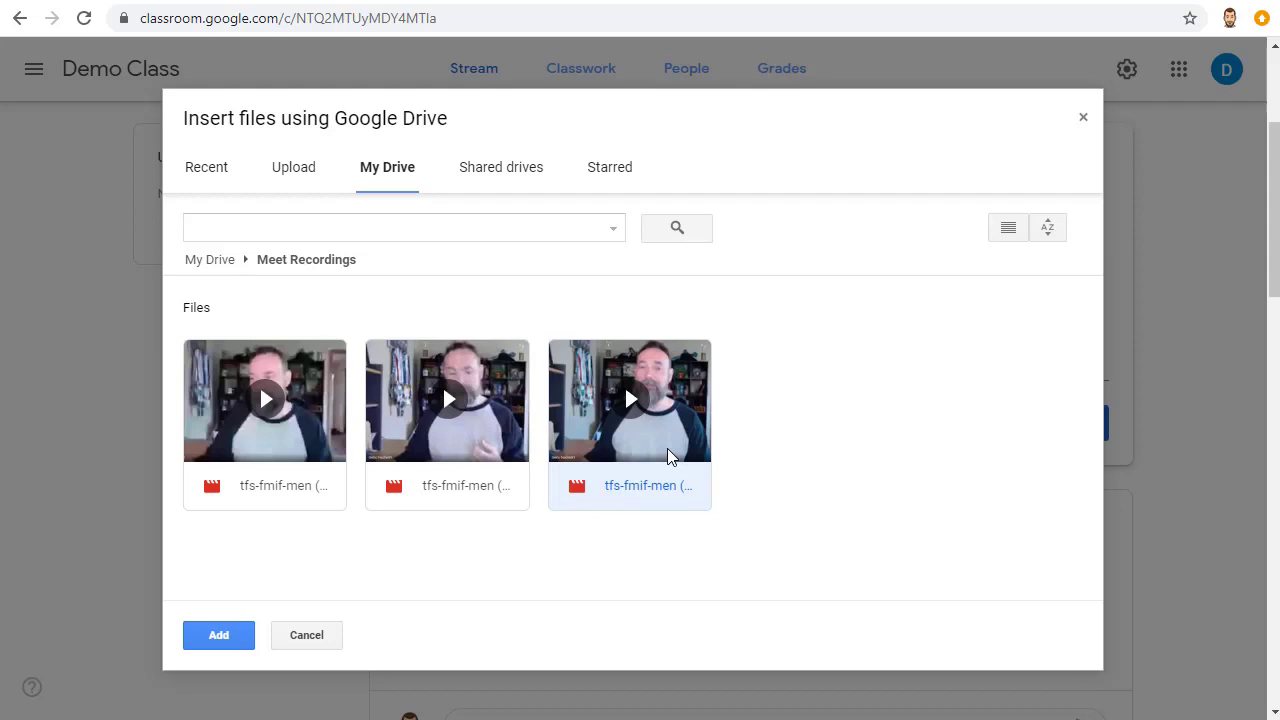
{"action": "left_click", "coordinate": [226, 635]}
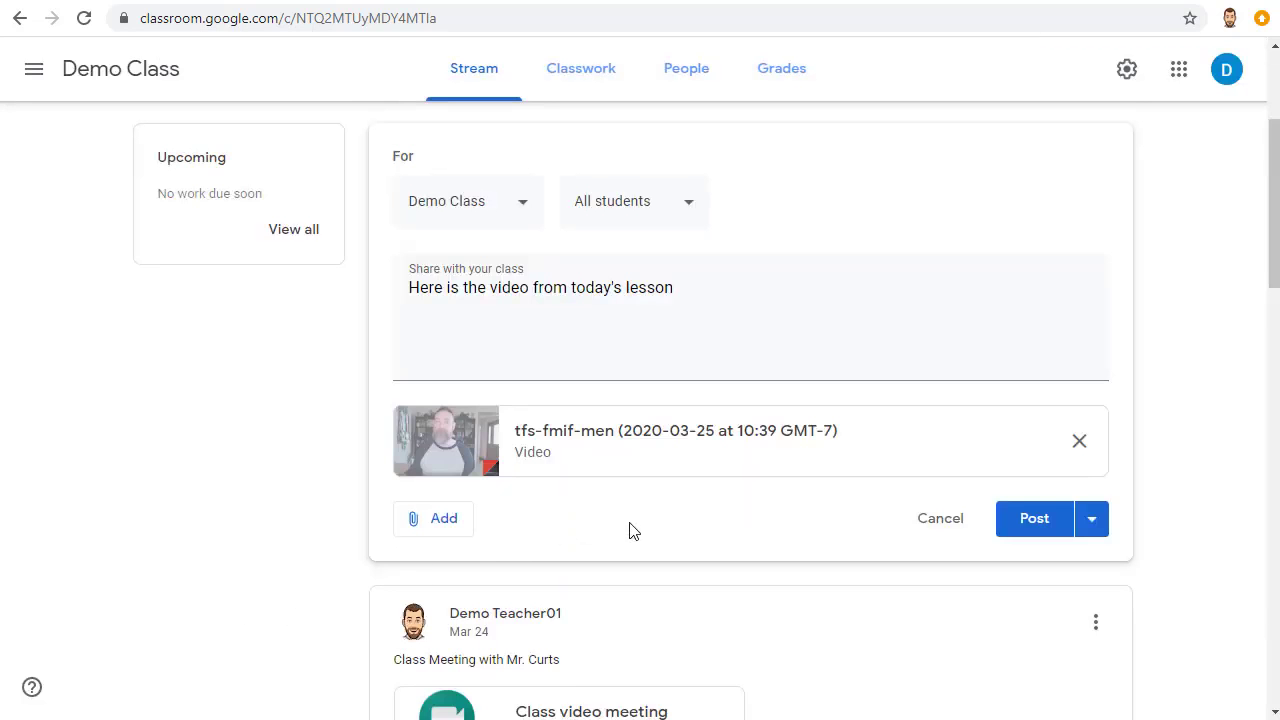
{"action": "left_click", "coordinate": [1026, 531]}
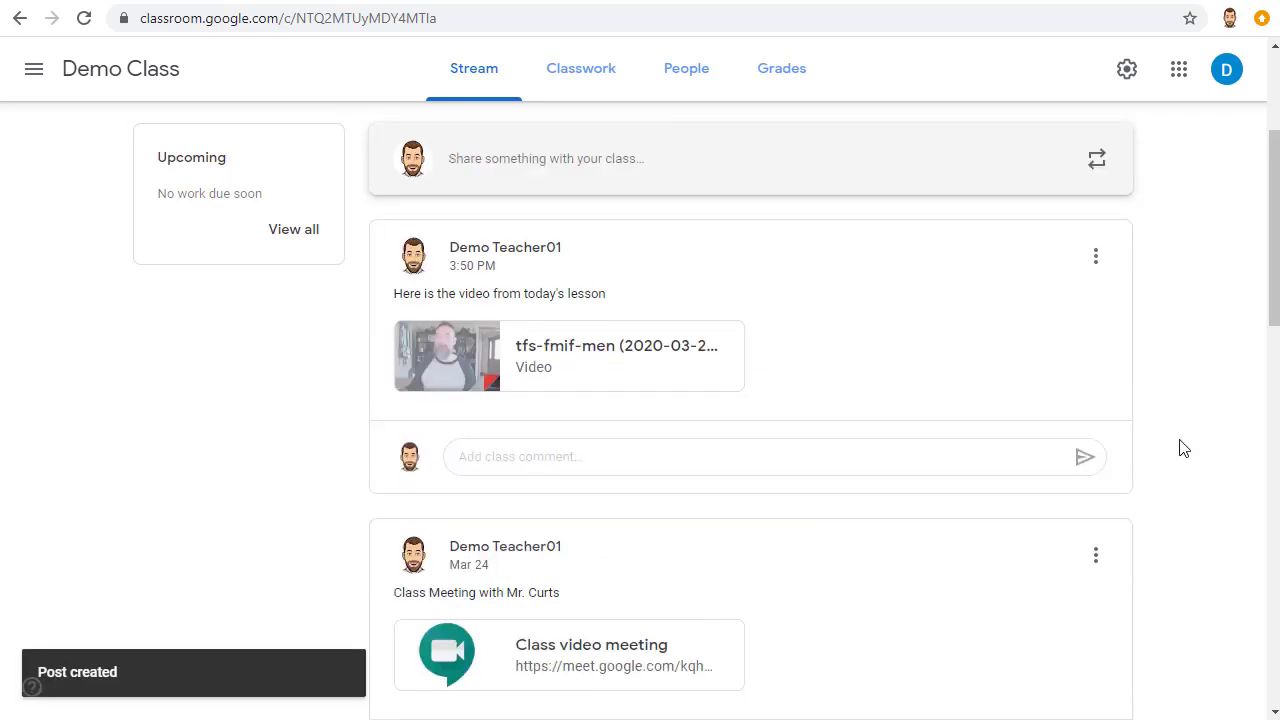
Step: Scroll up the Stream to check the newly posted video announcement
{"action": "scroll", "coordinate": [1183, 448], "scroll_direction": "up", "scroll_amount": 3}
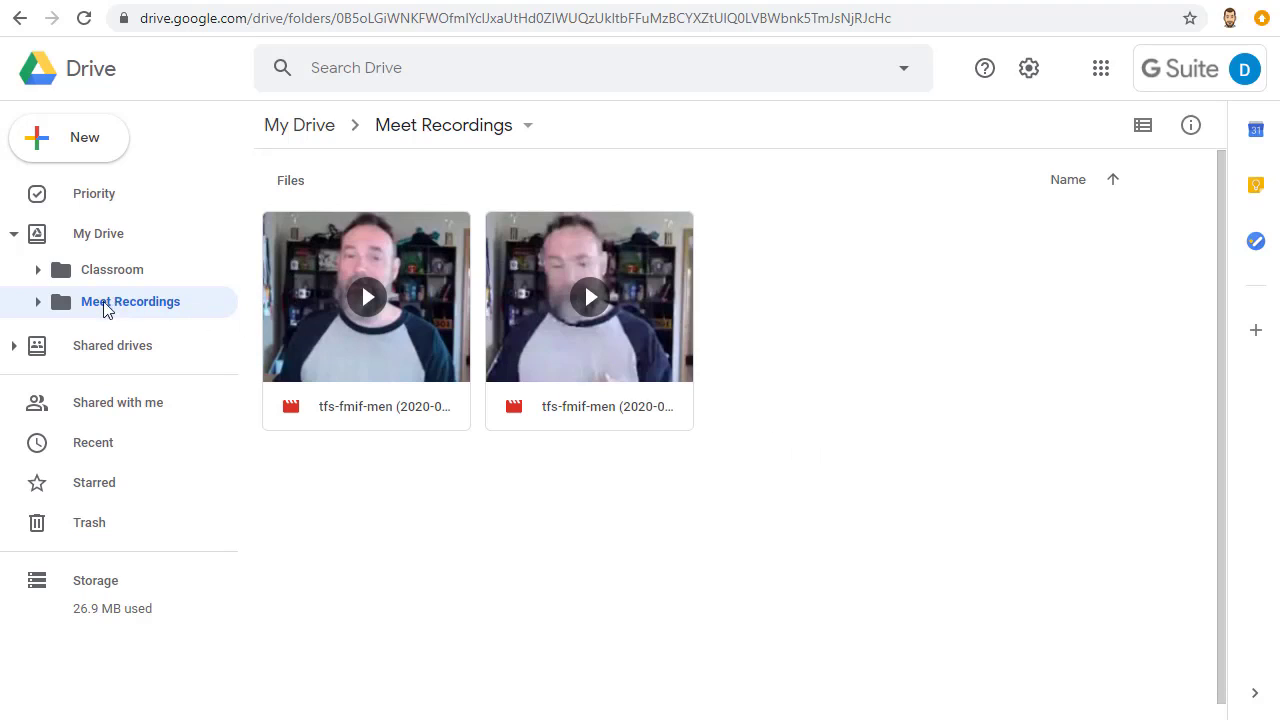
Step: Select the second tfs-fmif-men recording and open its Share with others dialog
{"action": "left_click", "coordinate": [620, 356]}
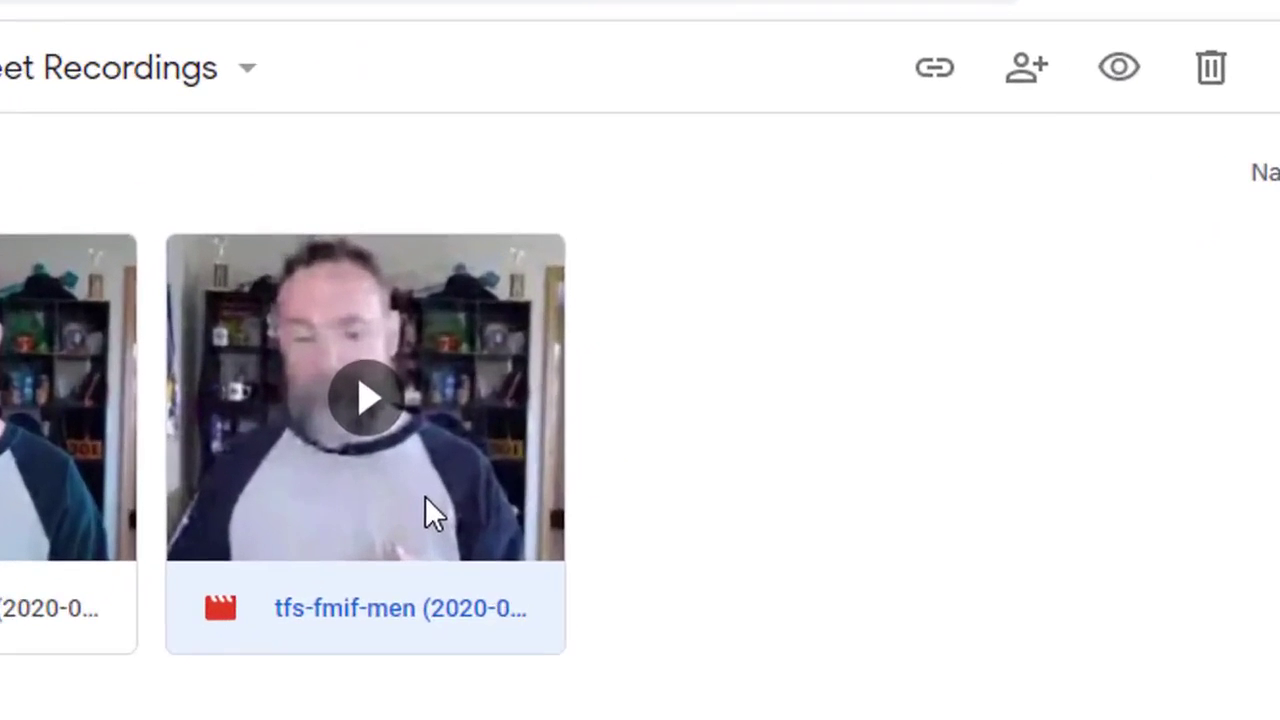
{"action": "right_click", "coordinate": [620, 348]}
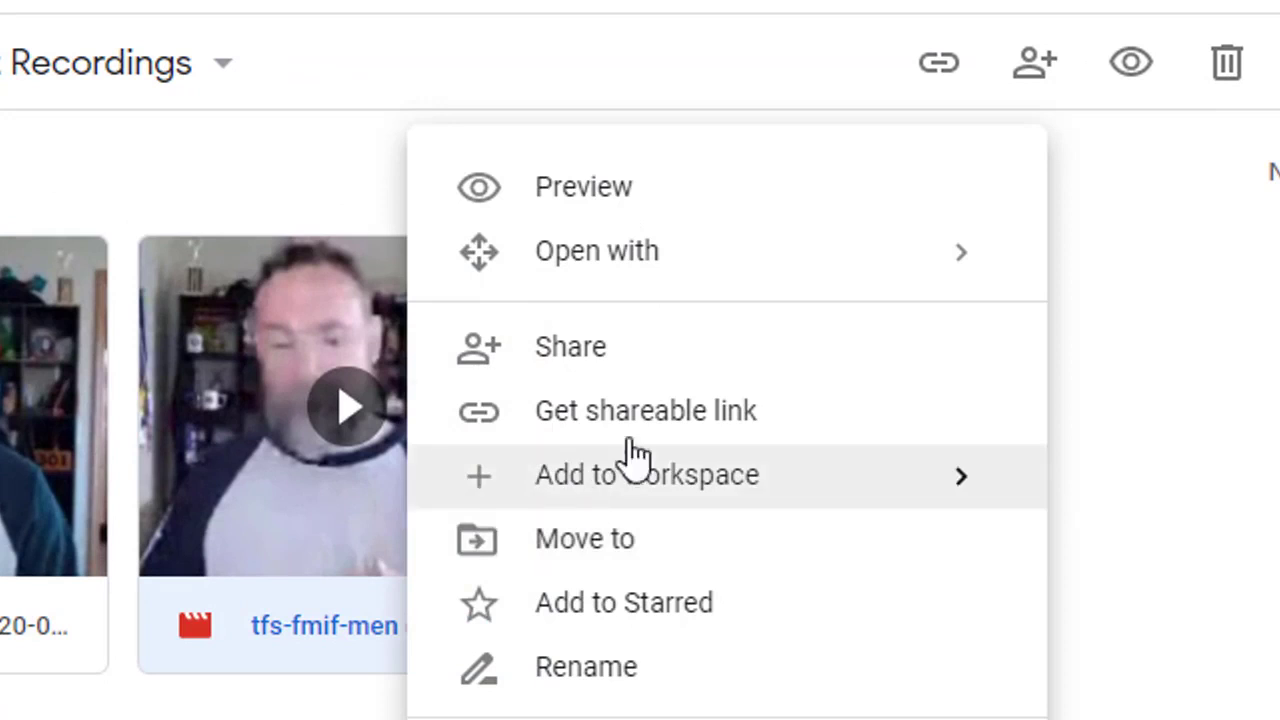
{"action": "left_click", "coordinate": [308, 540]}
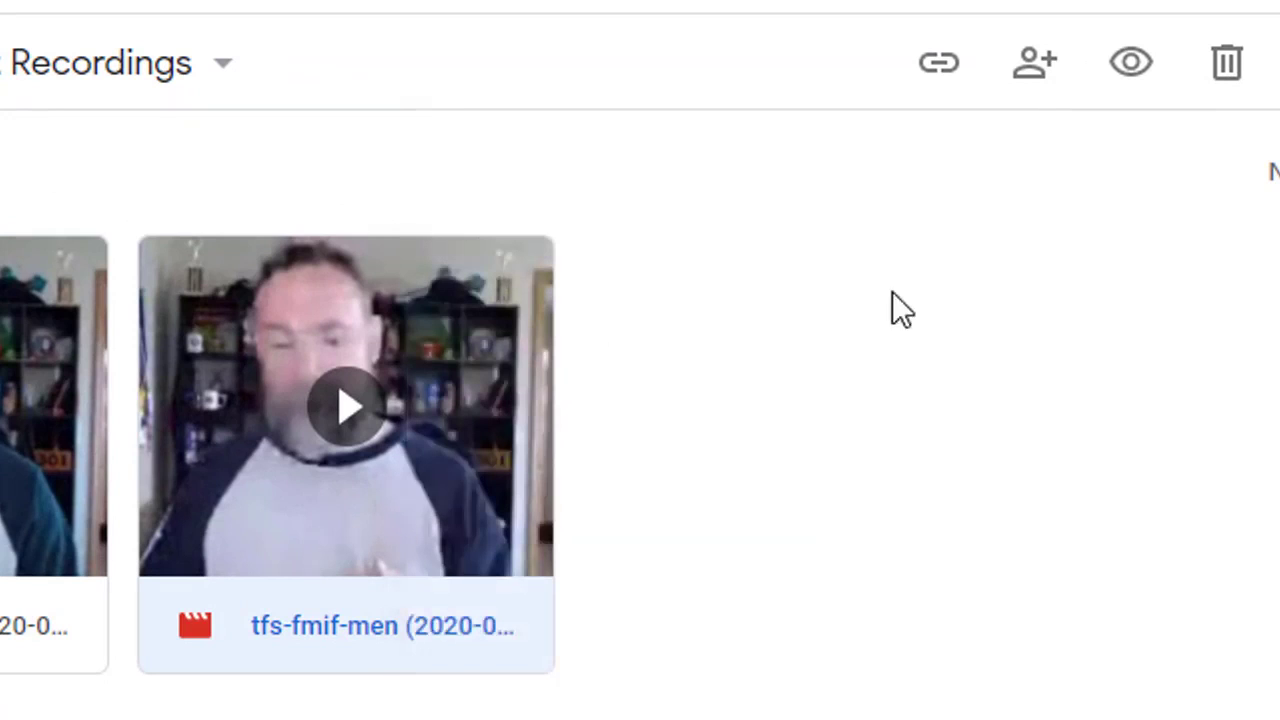
{"action": "left_click", "coordinate": [1035, 72]}
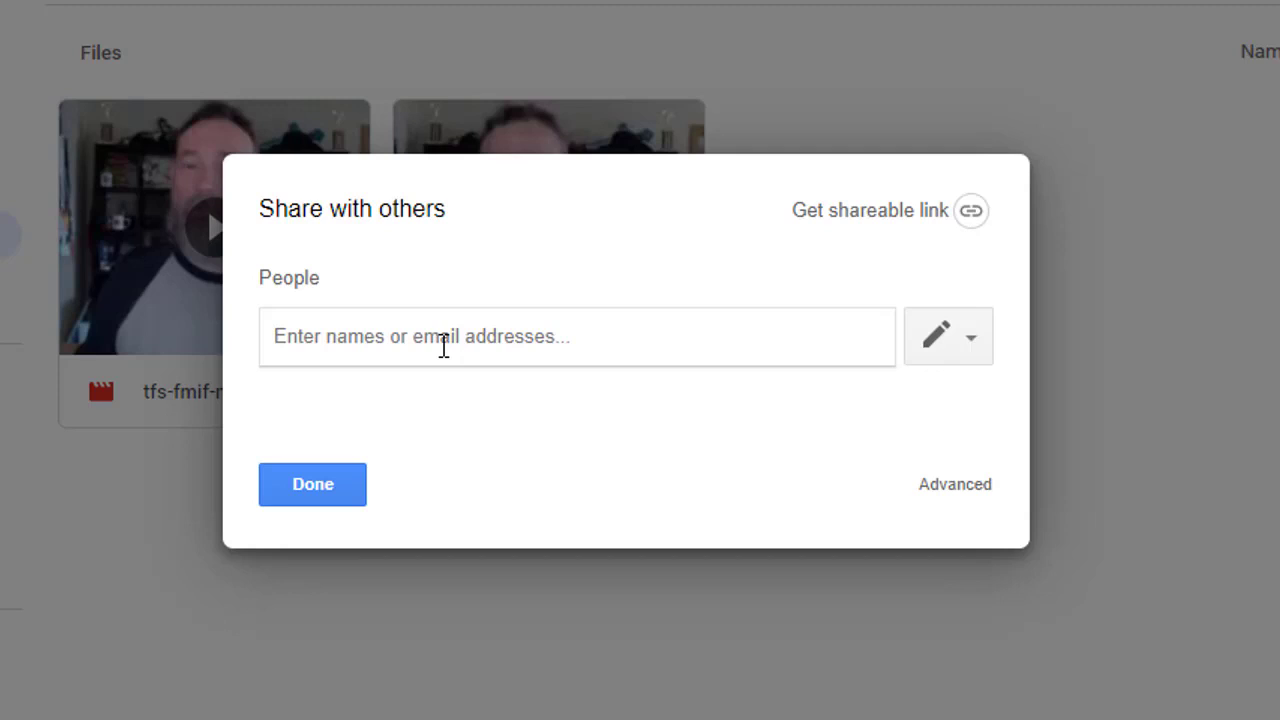
Step: Share the recording with the demo student account and turn on a shareable link
{"action": "type", "text": "demo"}
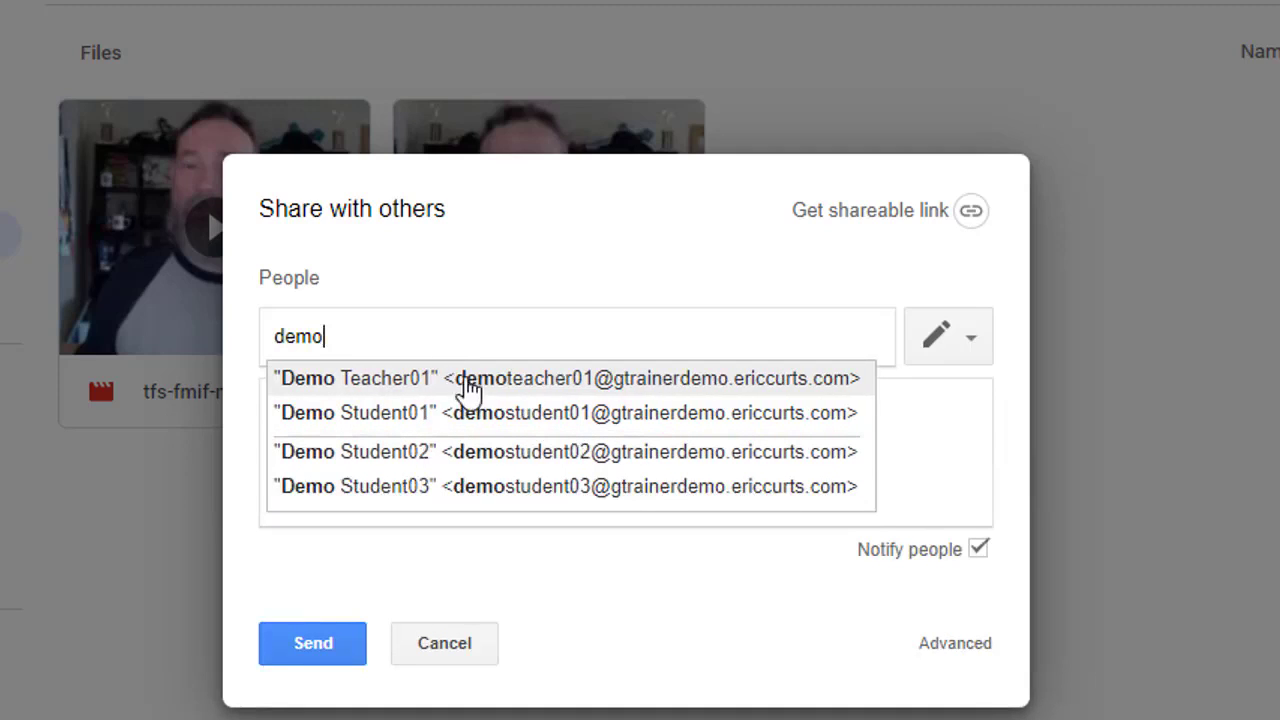
{"action": "left_click", "coordinate": [478, 452]}
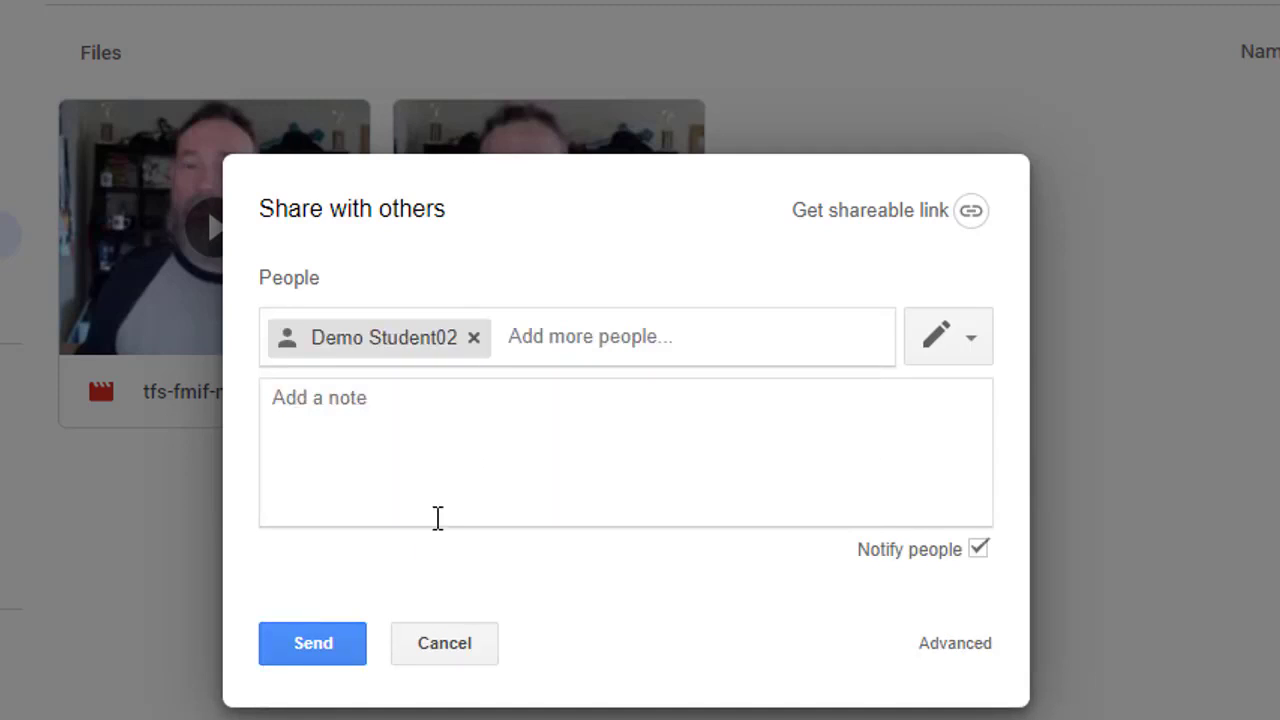
{"action": "left_click", "coordinate": [330, 660]}
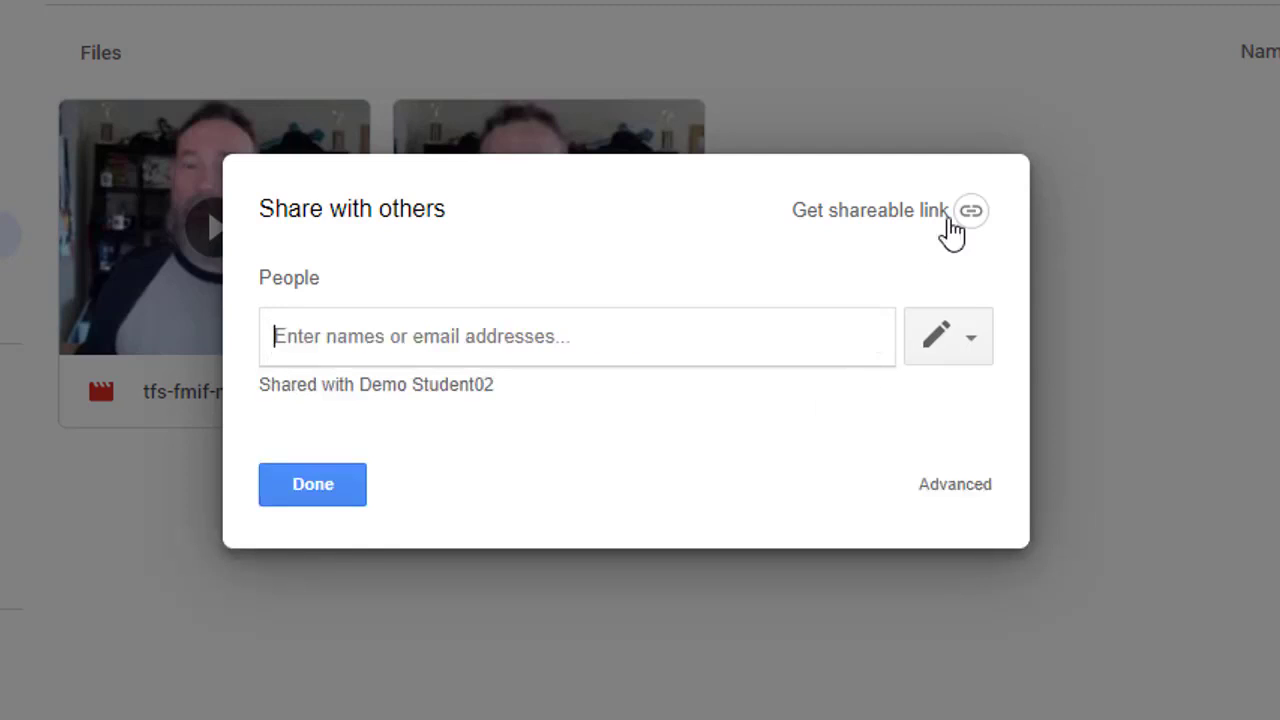
{"action": "left_click", "coordinate": [888, 222]}
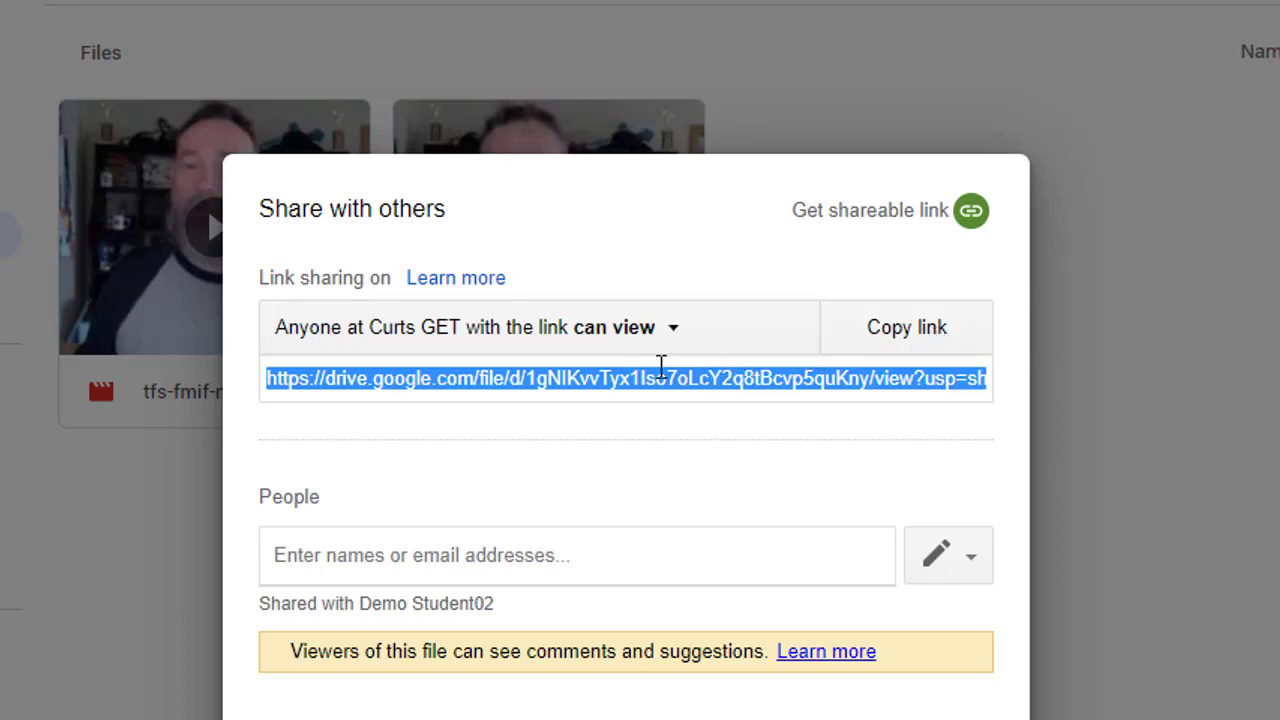
Step: Change the recording's link access to 'On - Anyone with the link' and save
{"action": "left_click", "coordinate": [662, 341]}
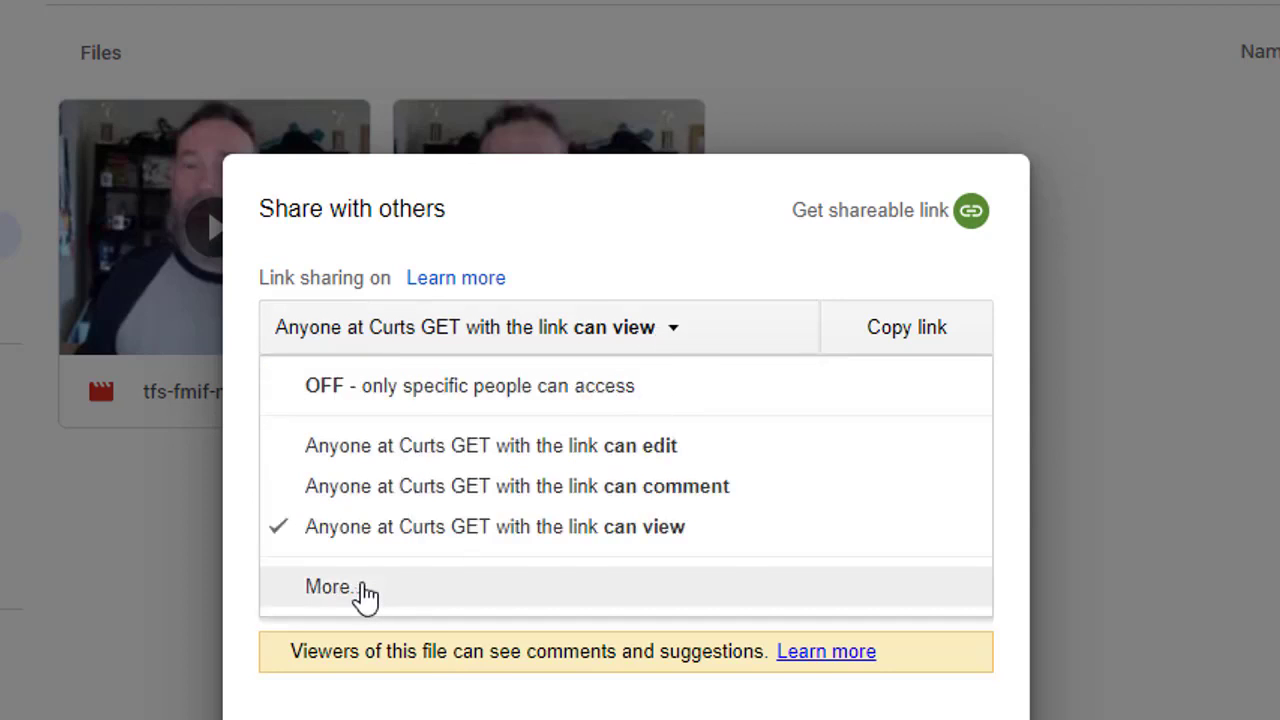
{"action": "left_click", "coordinate": [365, 592]}
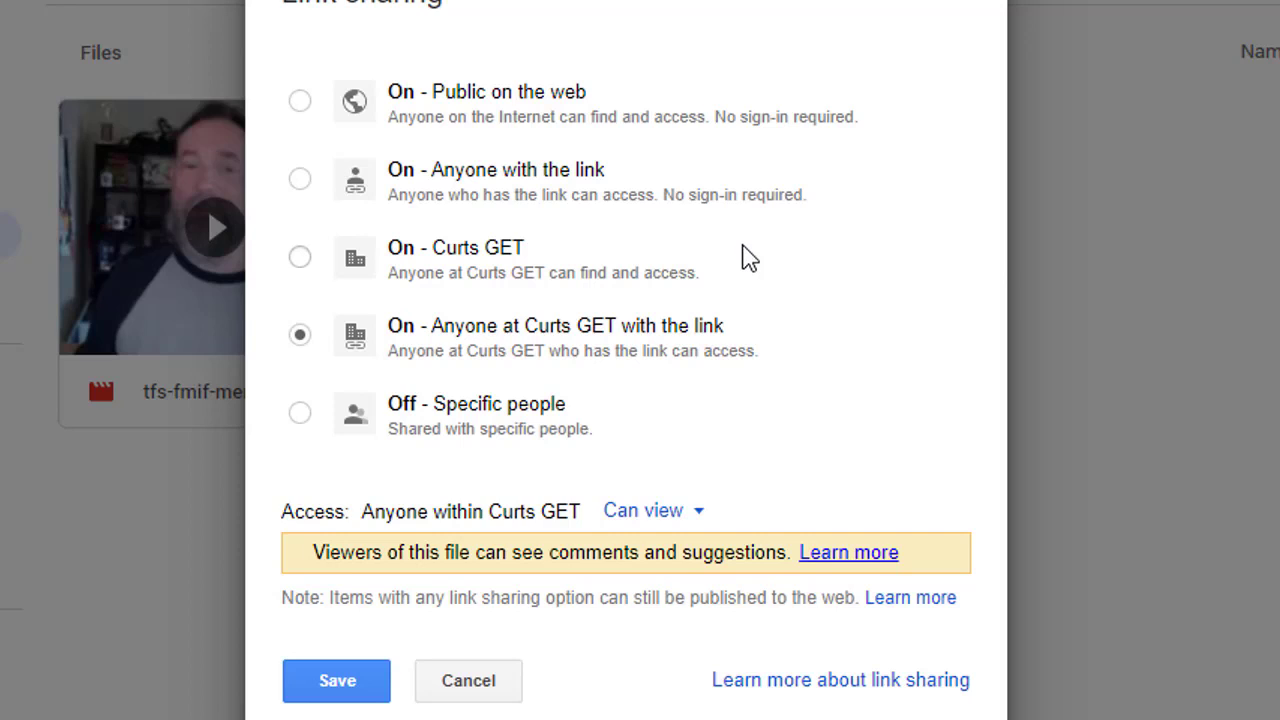
{"action": "left_click", "coordinate": [304, 186]}
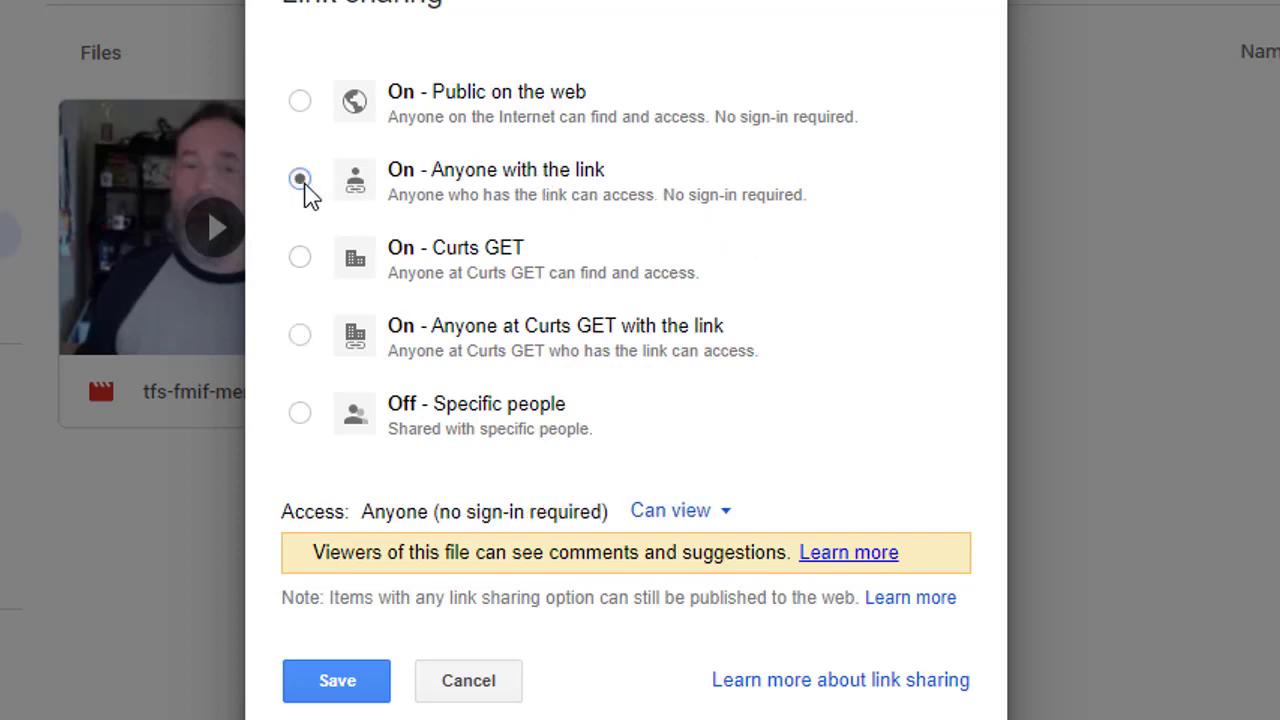
{"action": "left_click", "coordinate": [336, 681]}
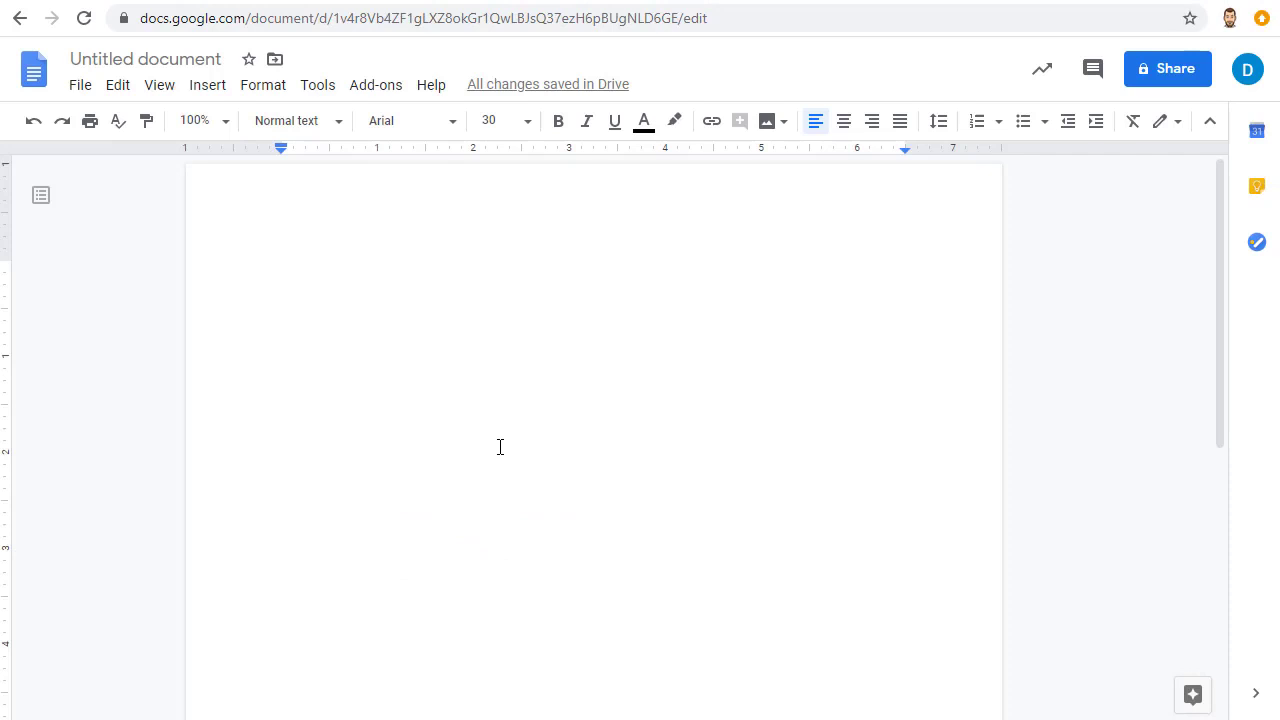
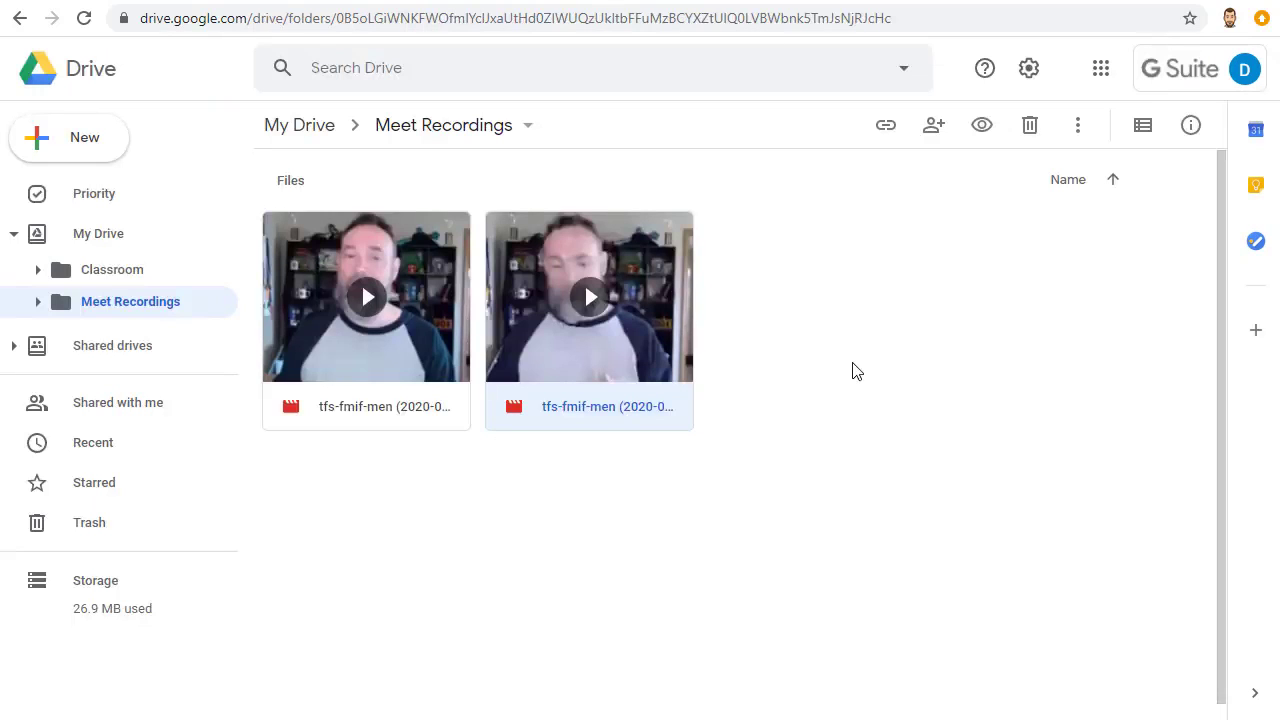
Step: Bring up the More actions menu for the second tfs-fmif-men recording in Meet Recordings
{"action": "right_click", "coordinate": [517, 248]}
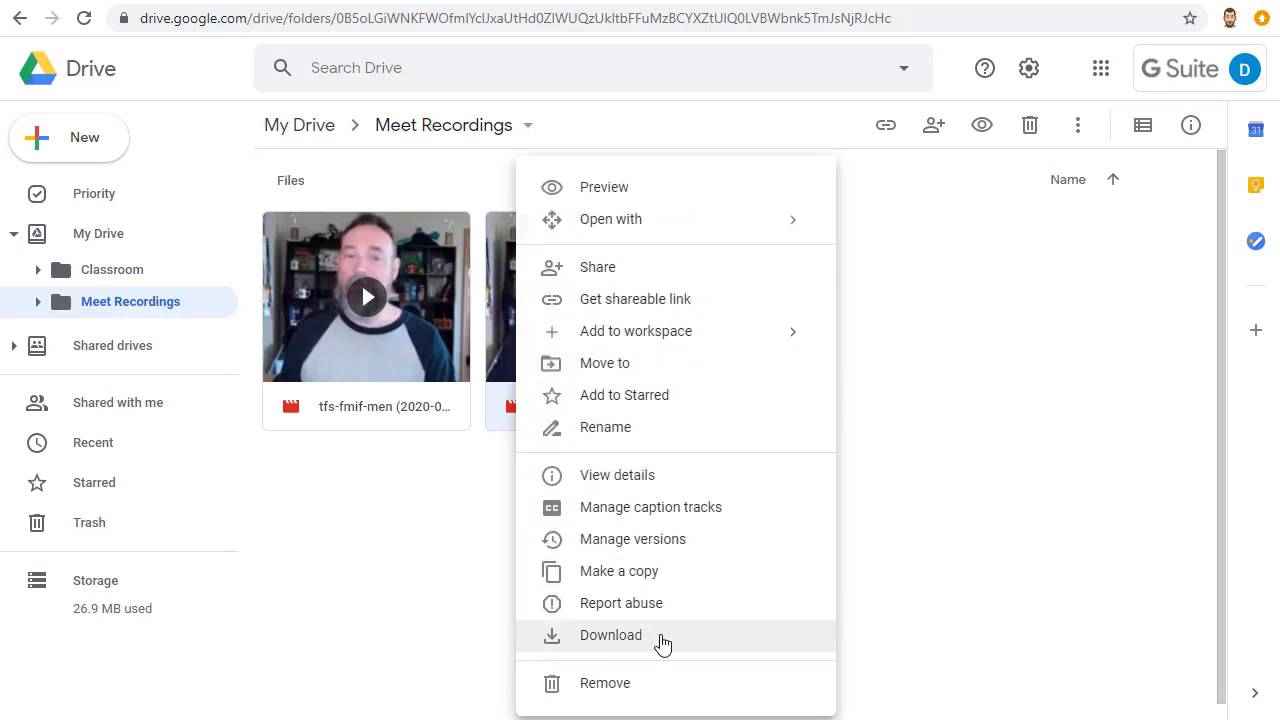
{"action": "left_click", "coordinate": [498, 335]}
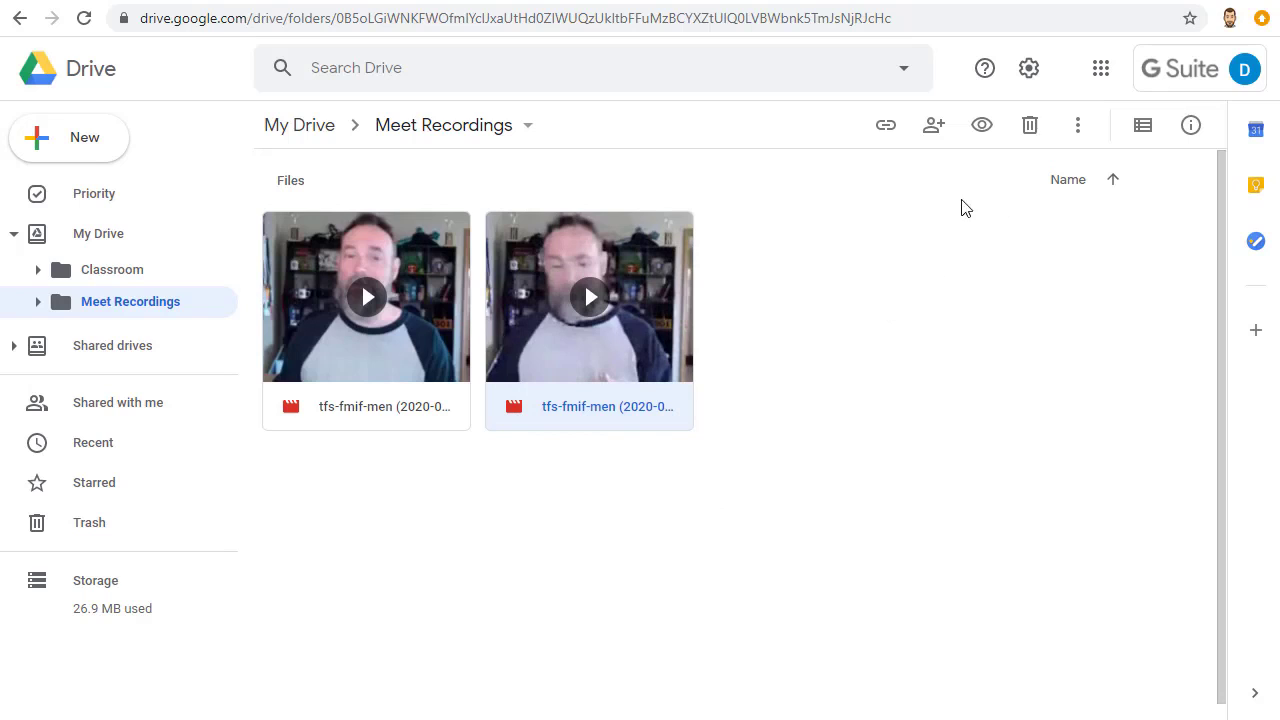
{"action": "left_click", "coordinate": [1081, 127]}
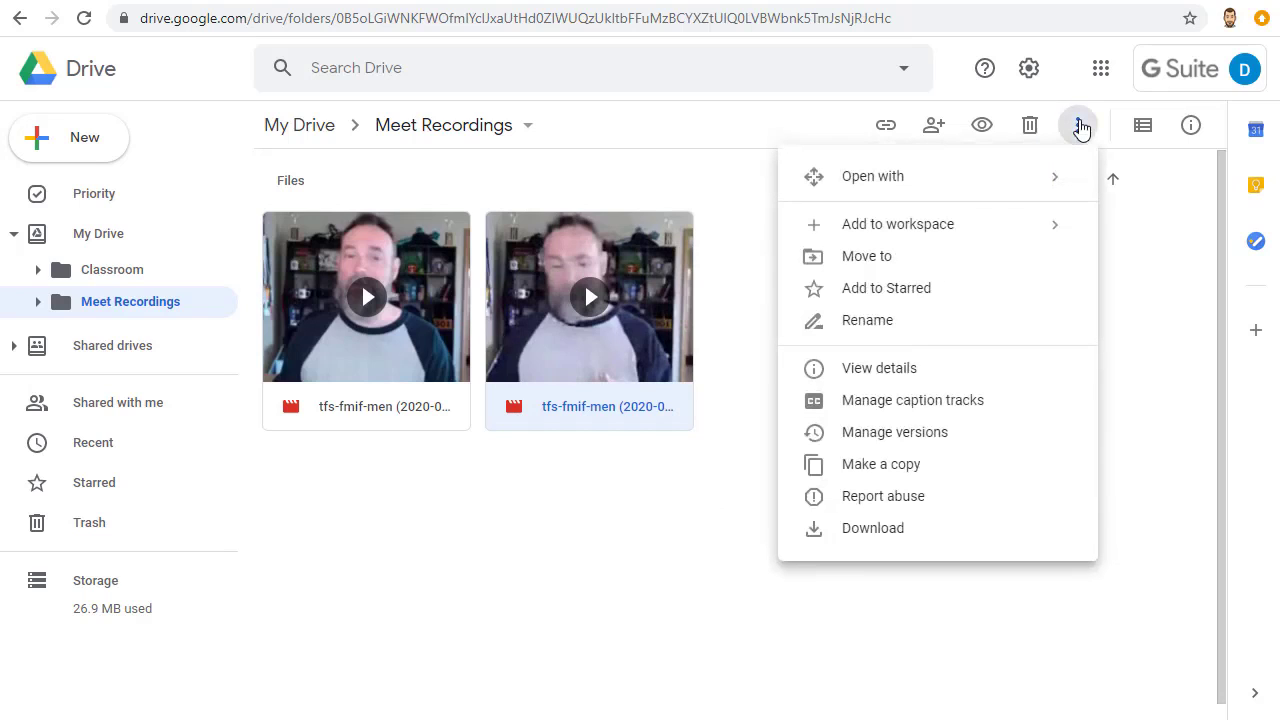